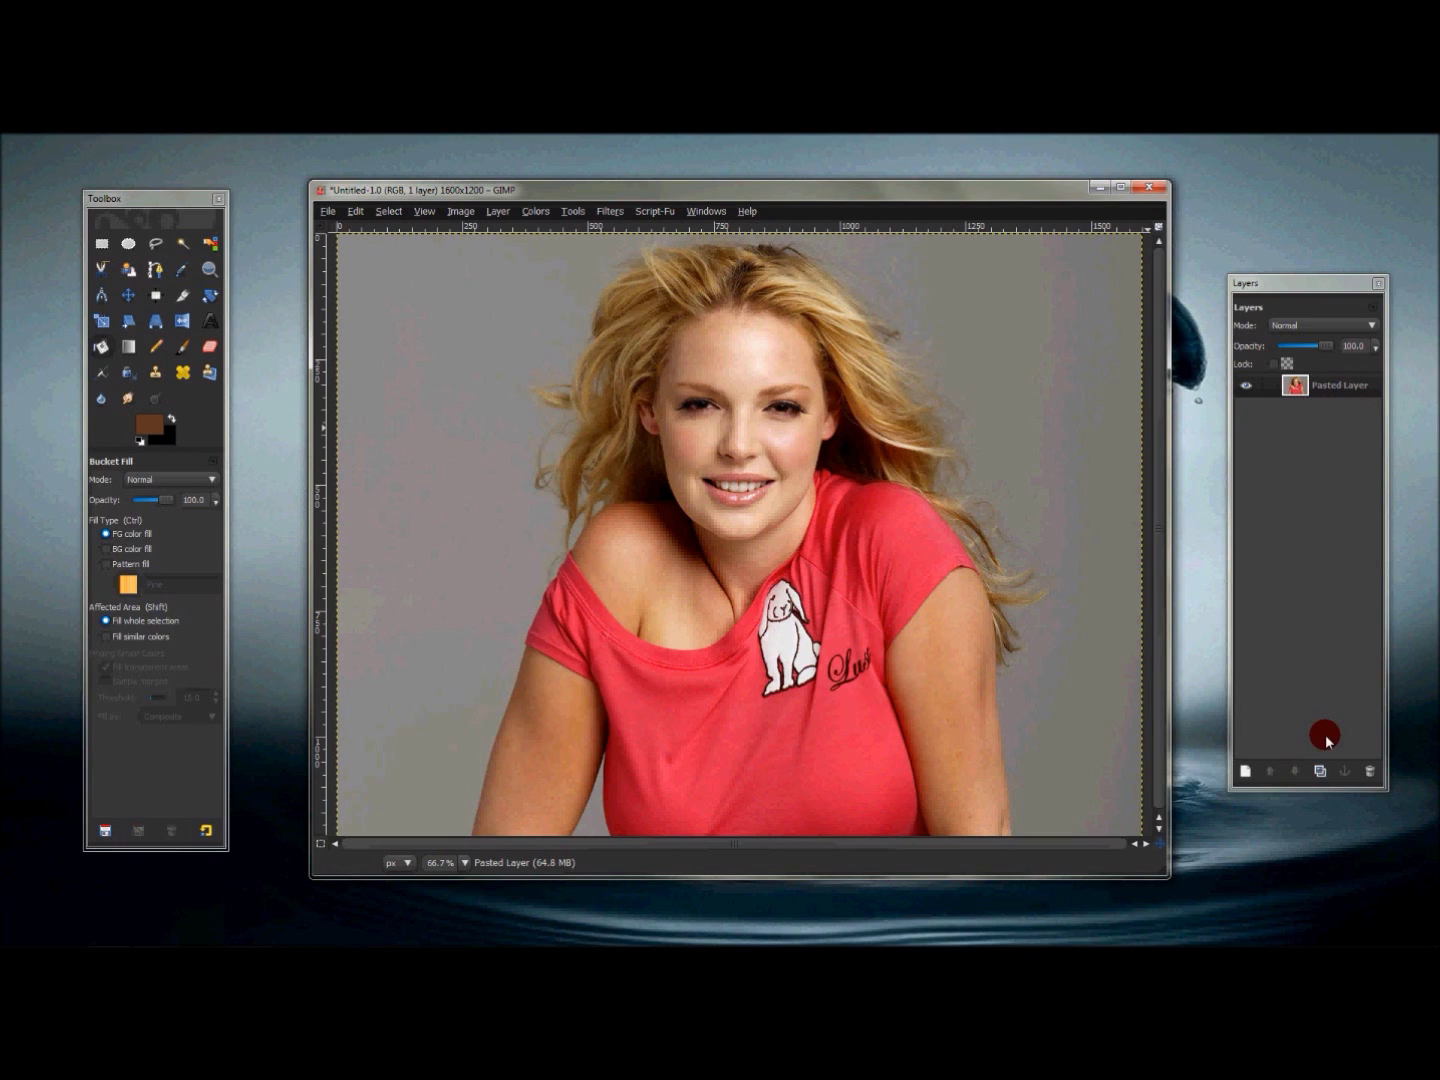
Duplicate the pasted portrait layer so a copy sits on top in the Layers dialog.
{"action": "left_click", "coordinate": [1321, 771]}
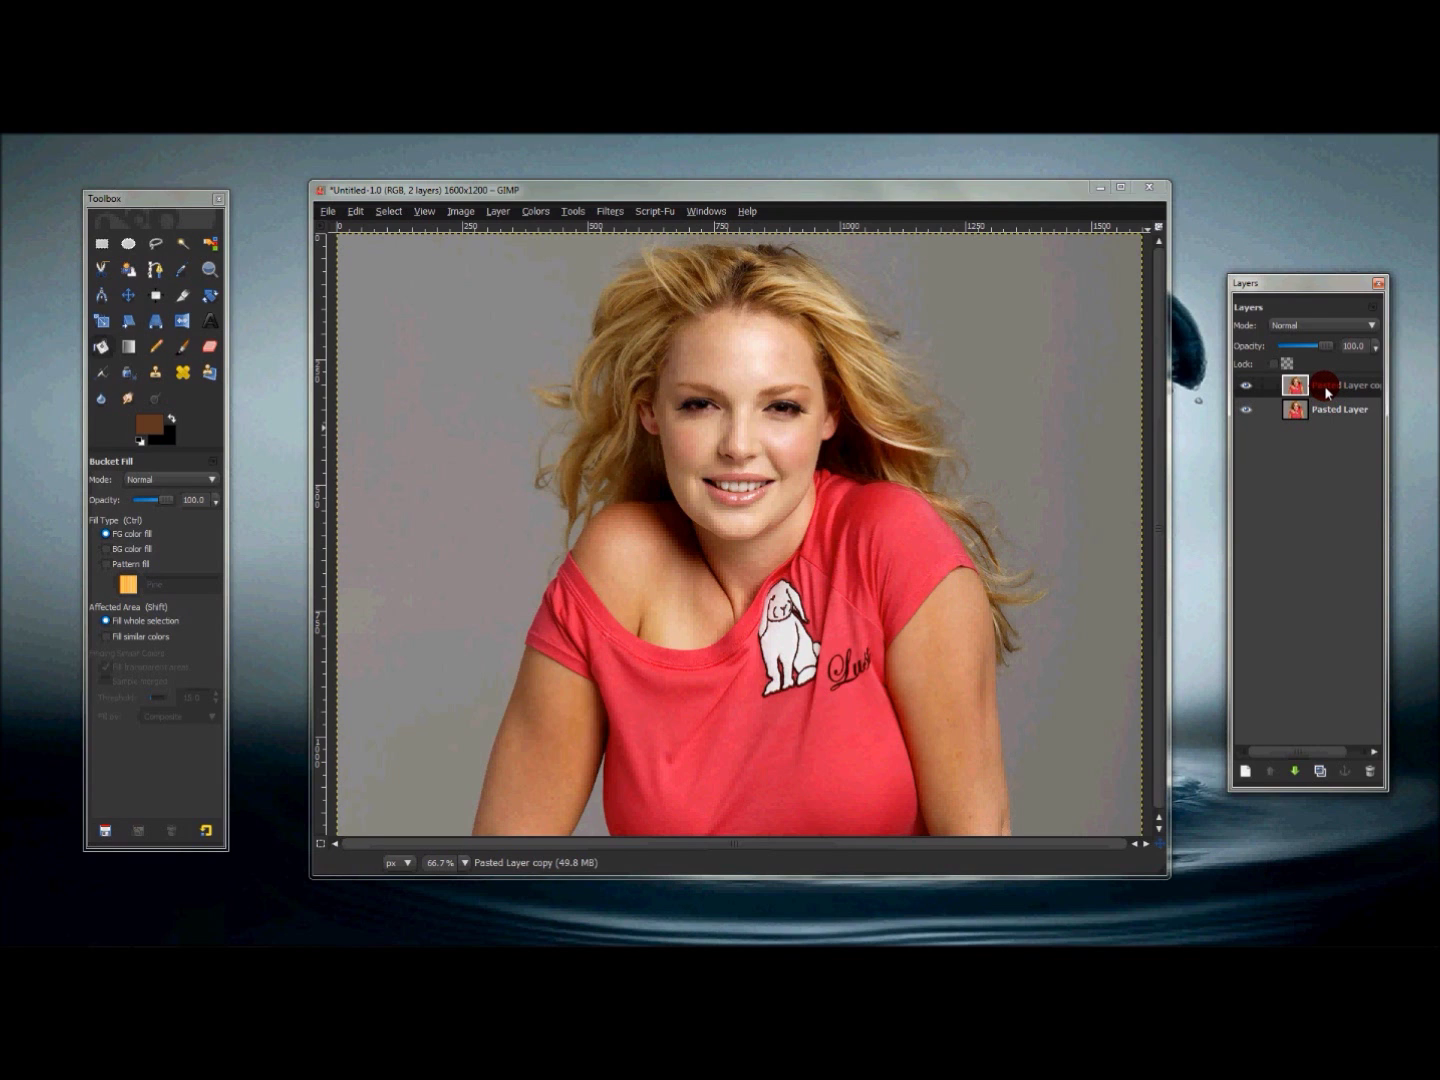
Add an alpha channel to Pasted Layer copy and convert its alpha to a selection.
{"action": "right_click", "coordinate": [1324, 384]}
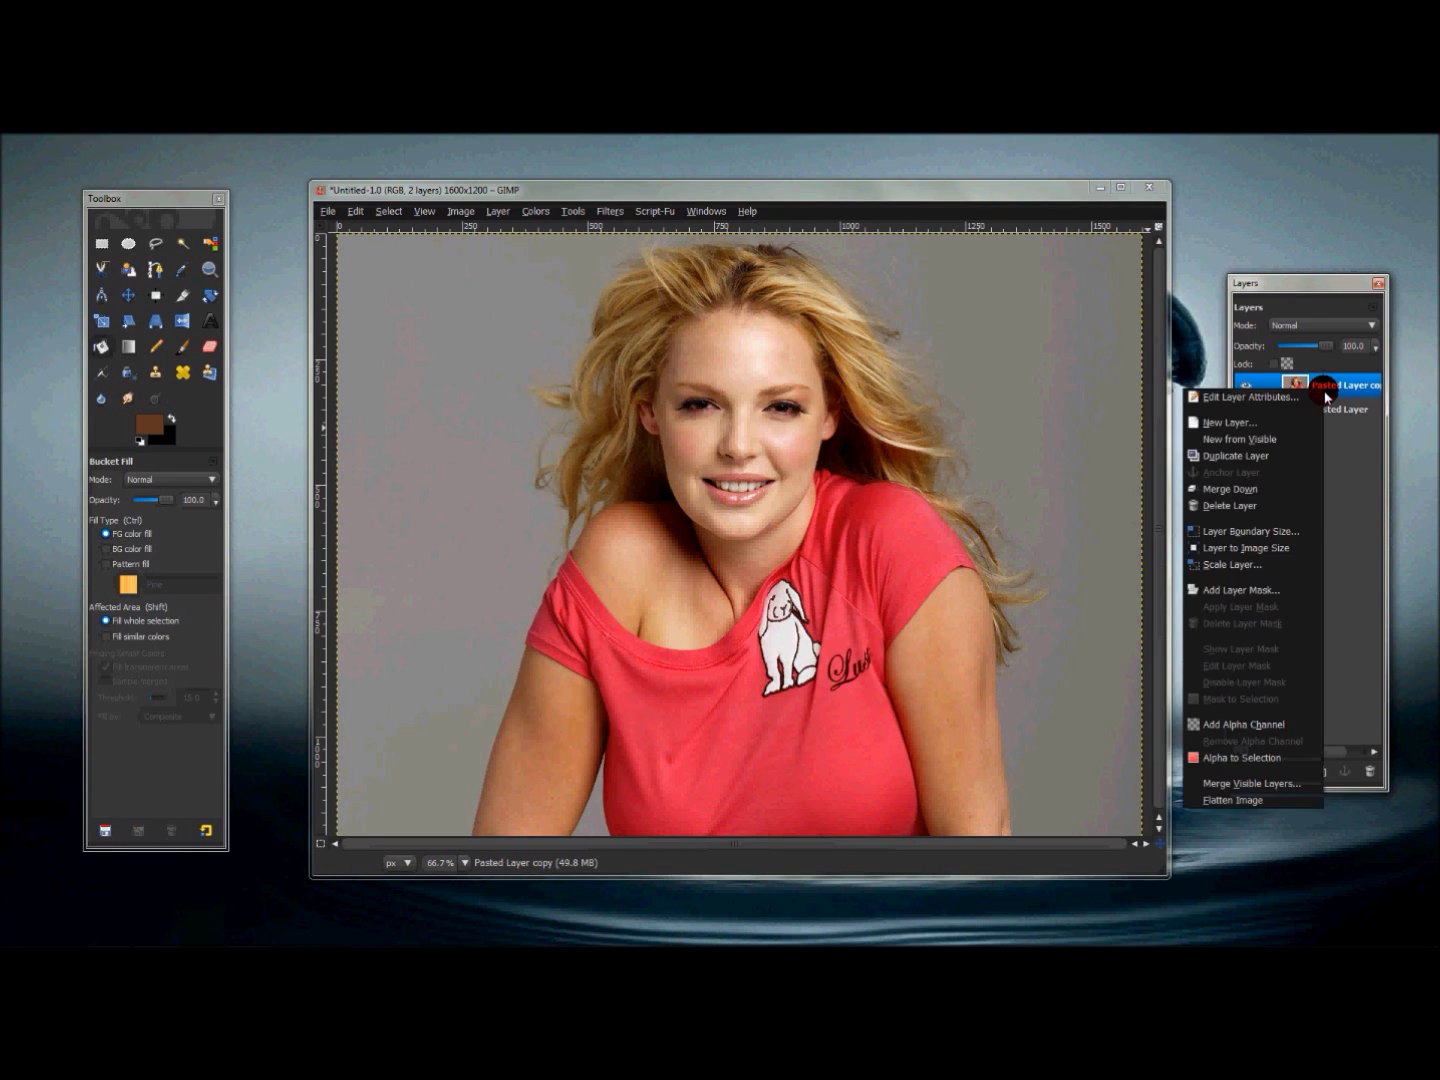
{"action": "left_click", "coordinate": [1237, 726]}
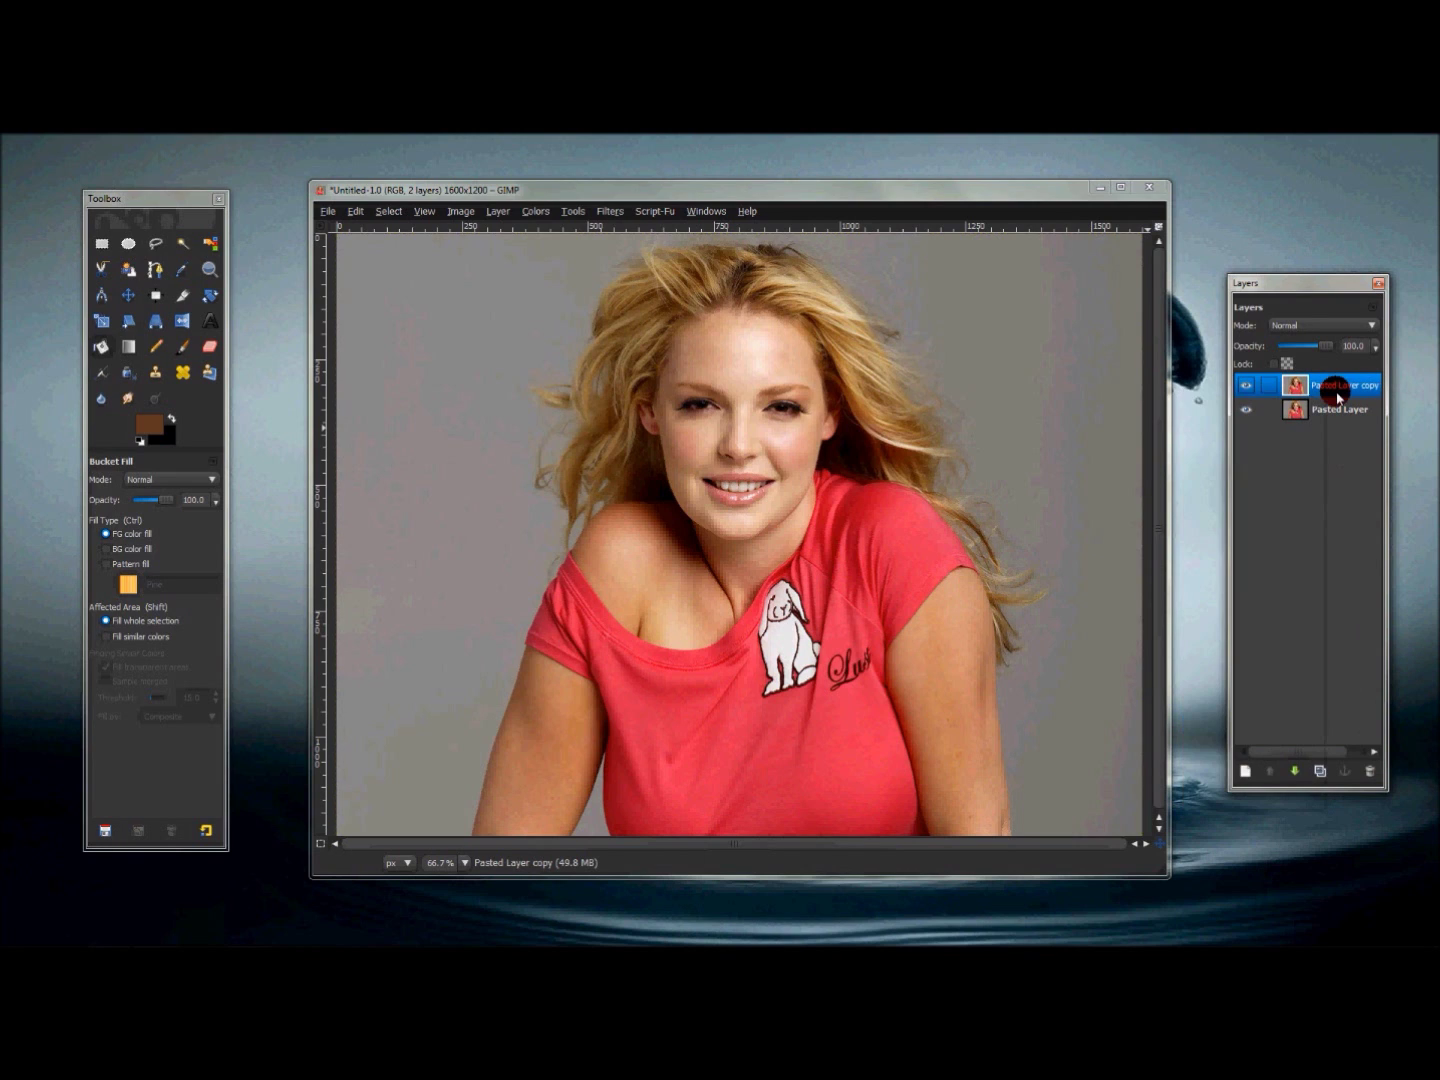
{"action": "right_click", "coordinate": [1333, 384]}
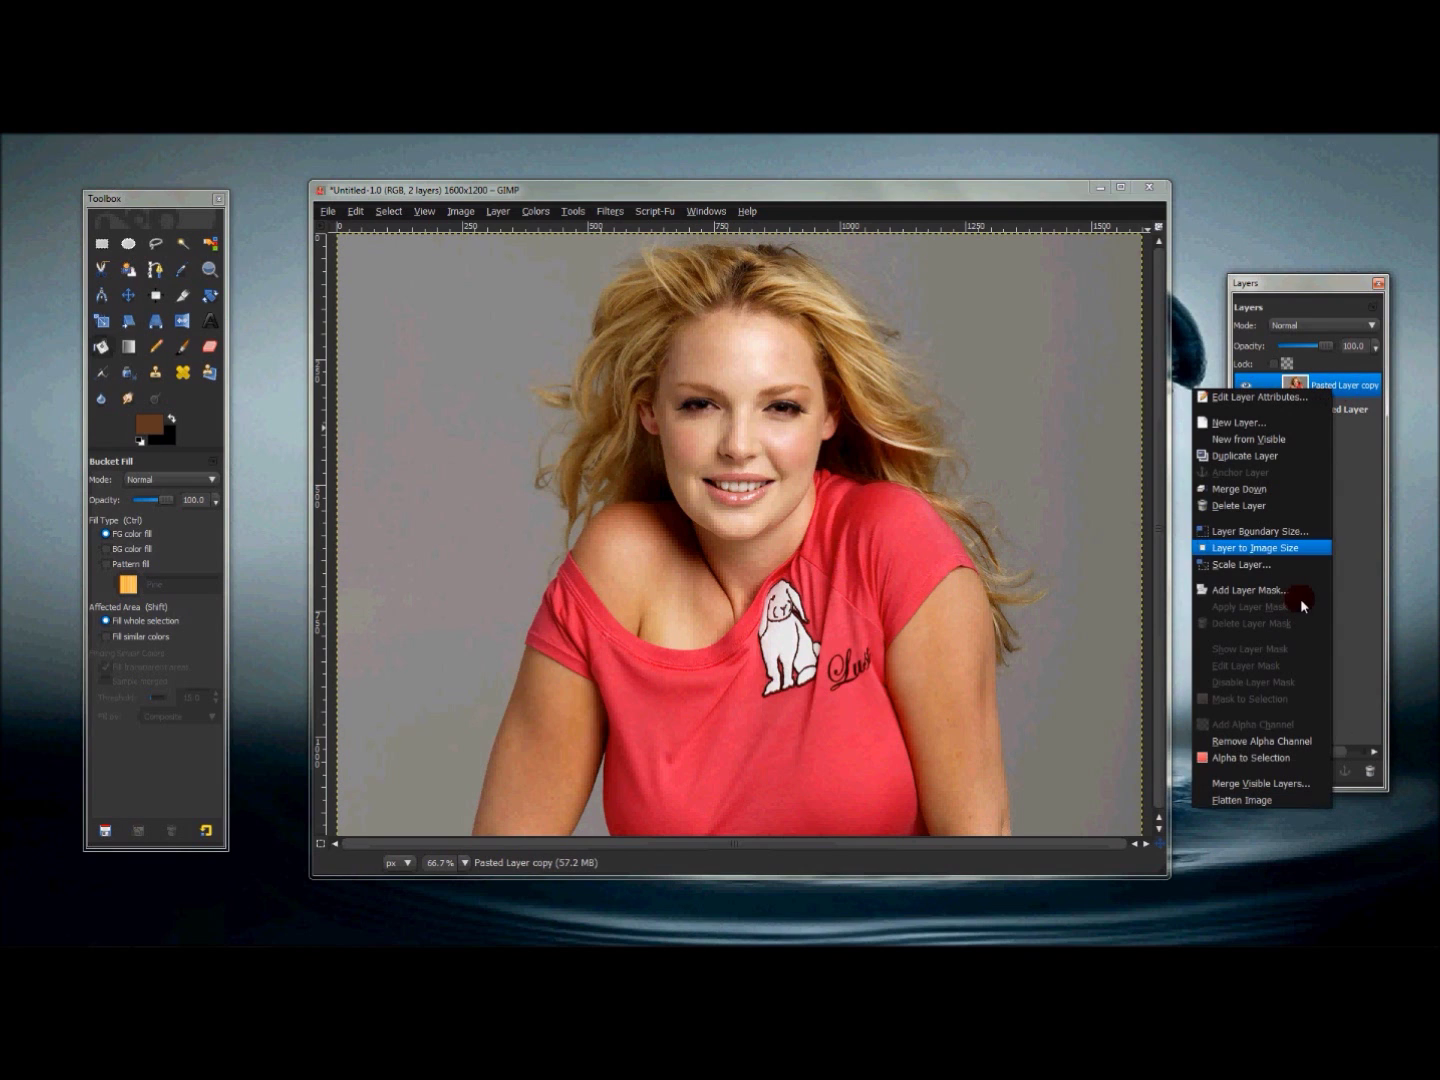
{"action": "left_click", "coordinate": [1291, 761]}
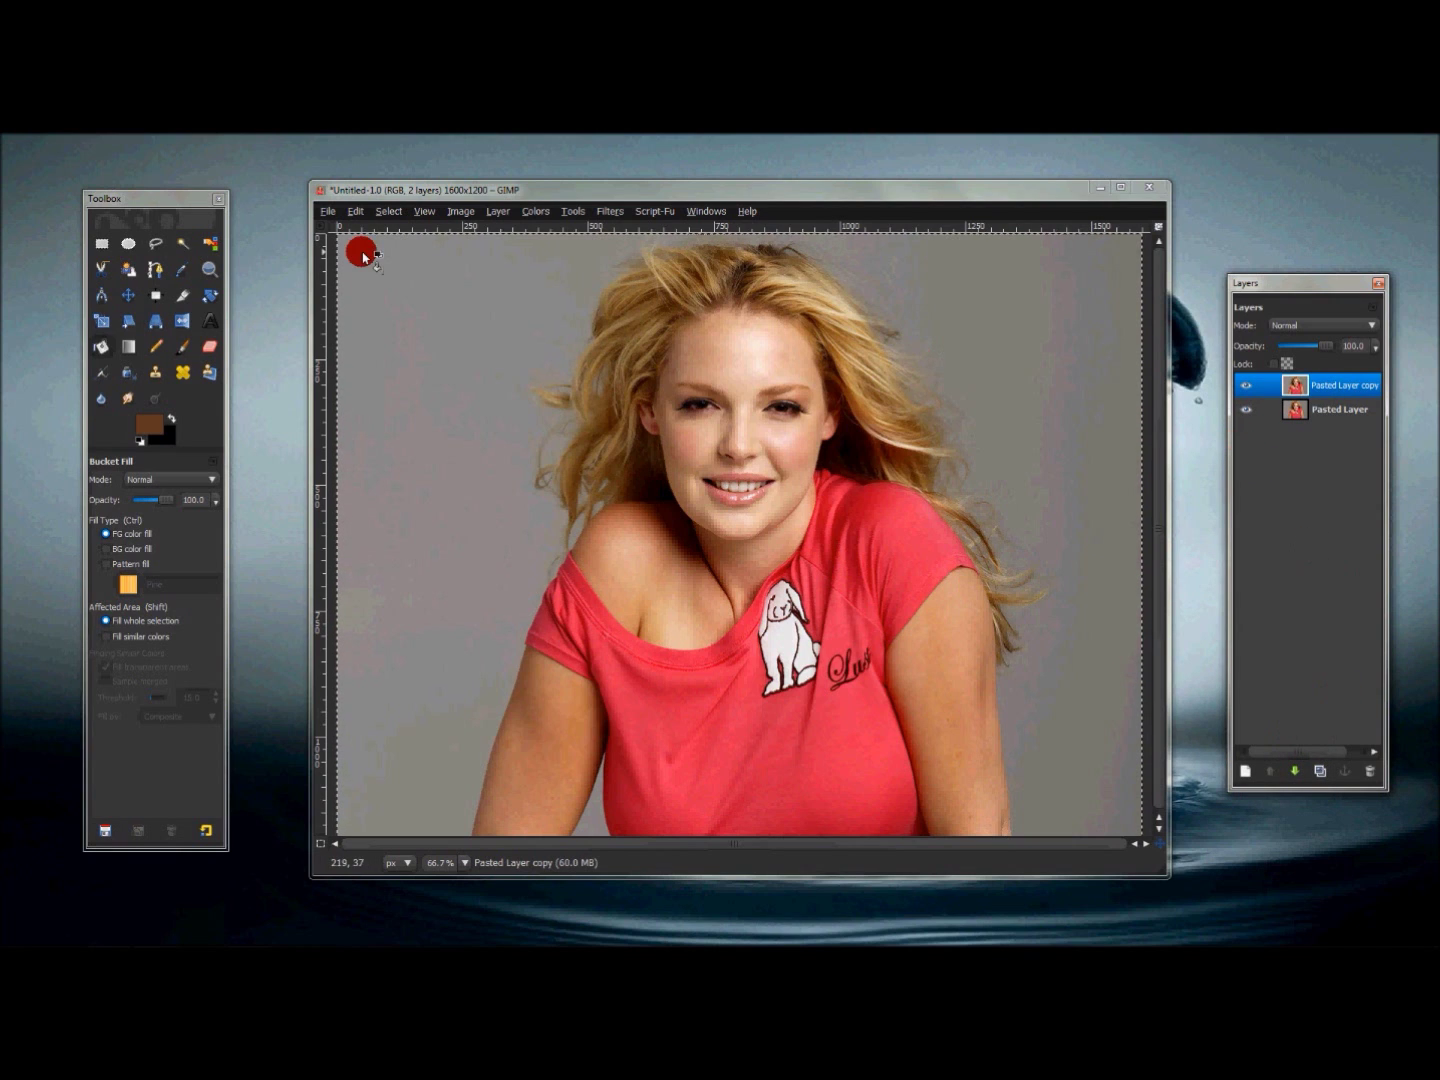
Outline the left arm with Free Select in Replace mode, then switch the selection mode to Add.
{"action": "left_click", "coordinate": [157, 246]}
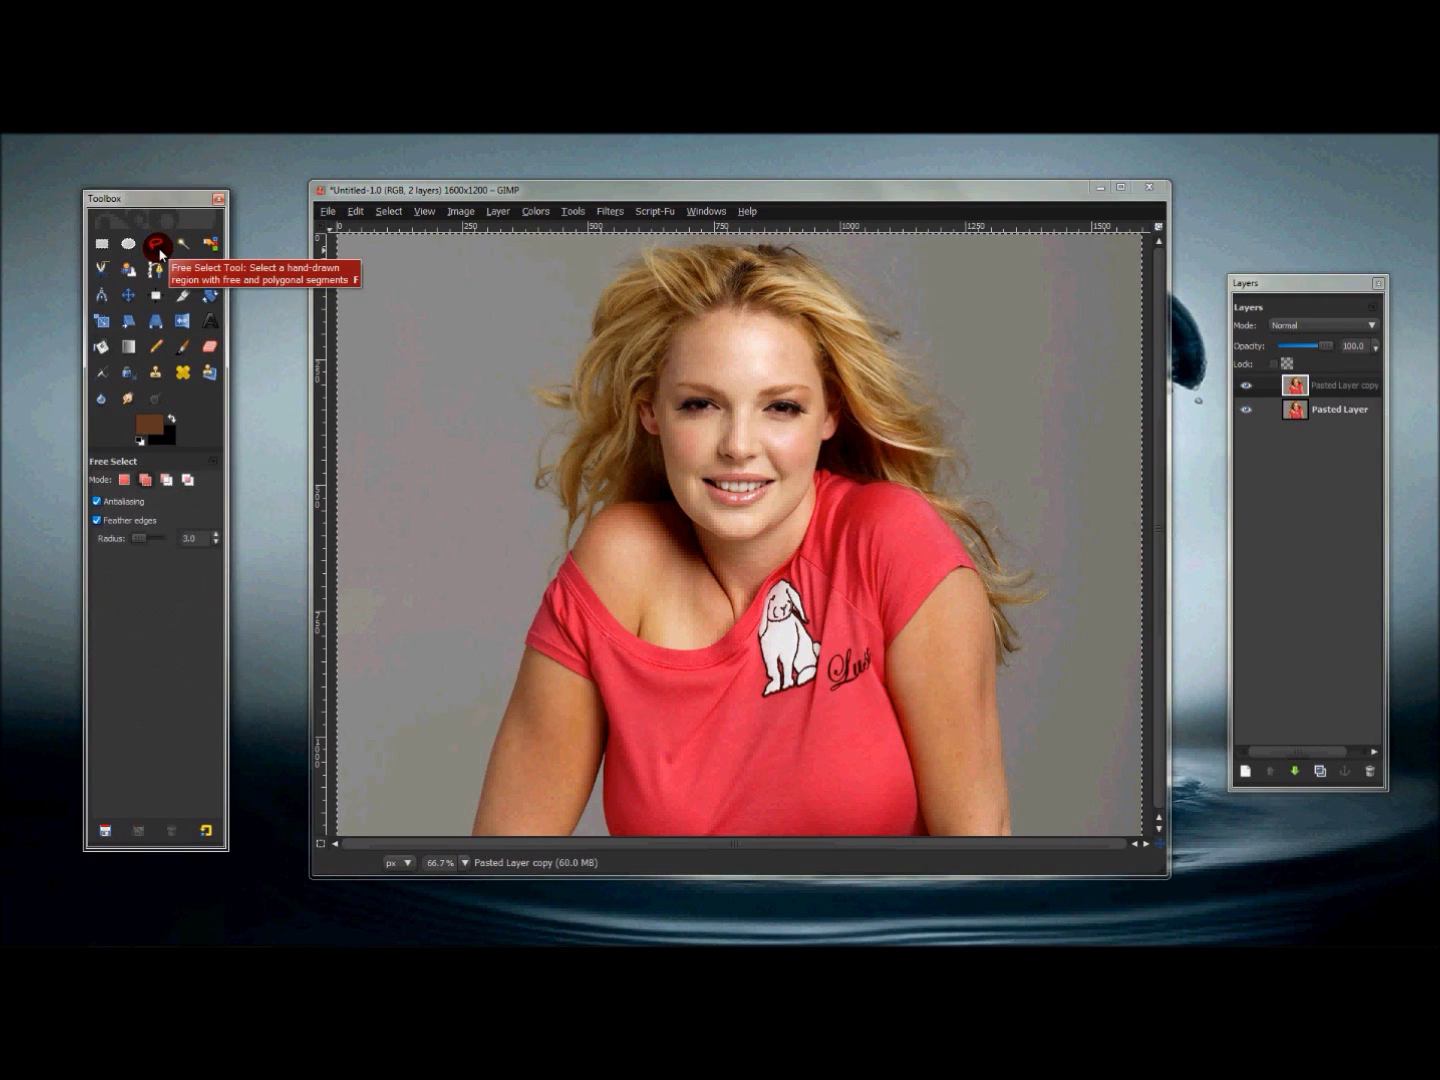
{"action": "left_click", "coordinate": [130, 482]}
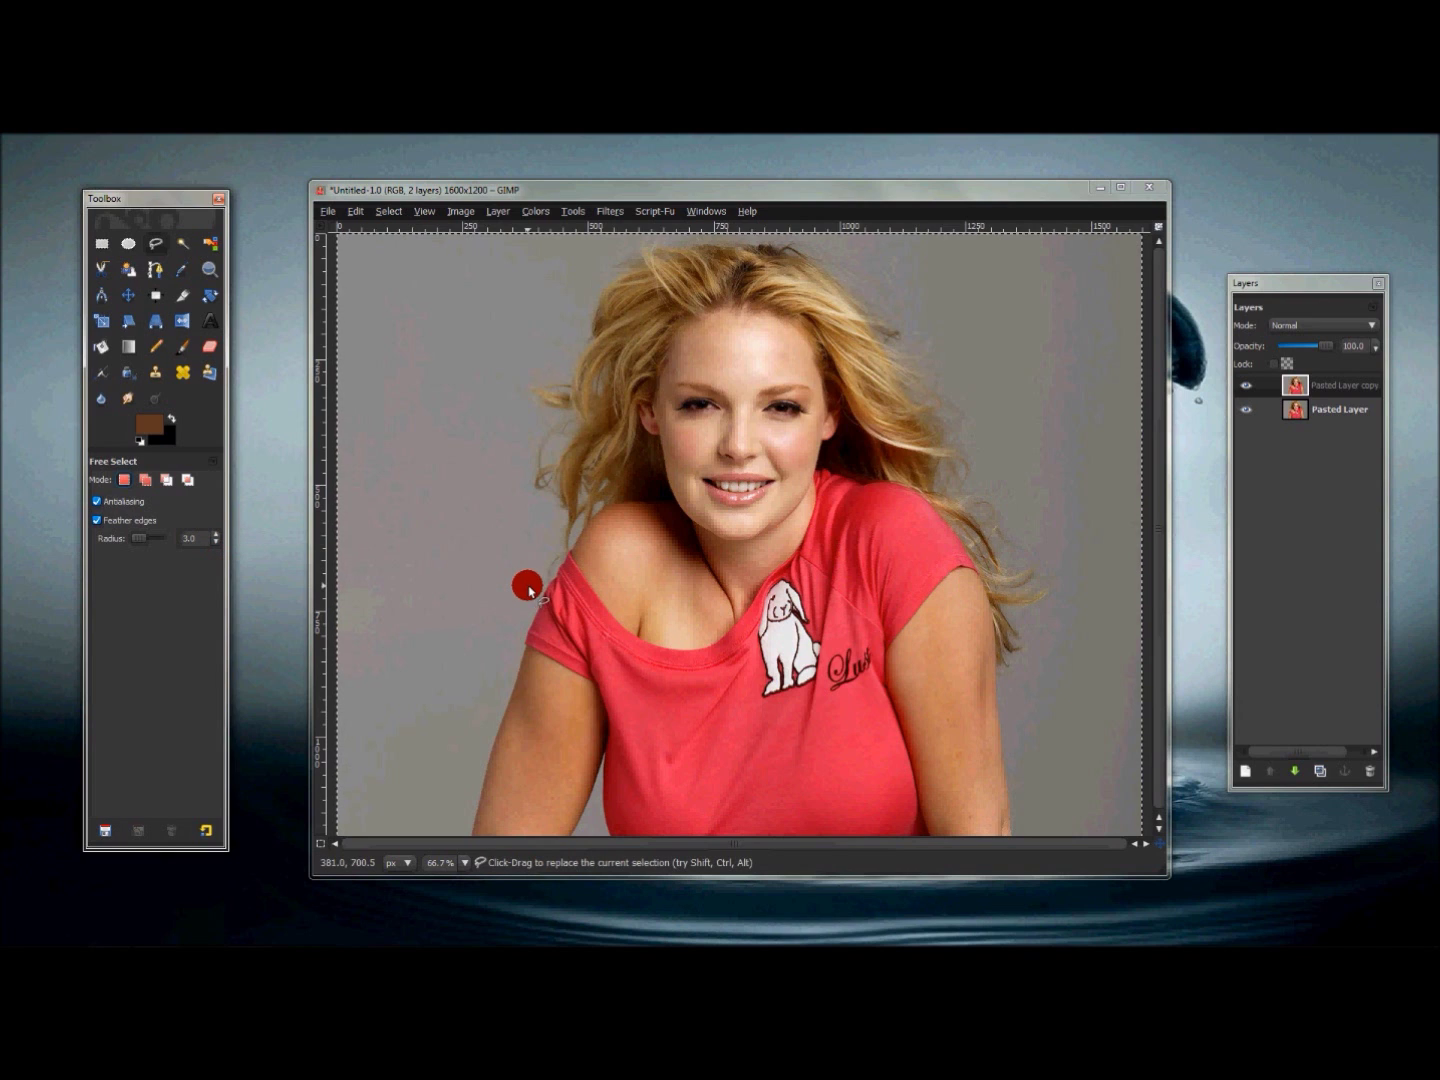
{"action": "left_click", "coordinate": [527, 649]}
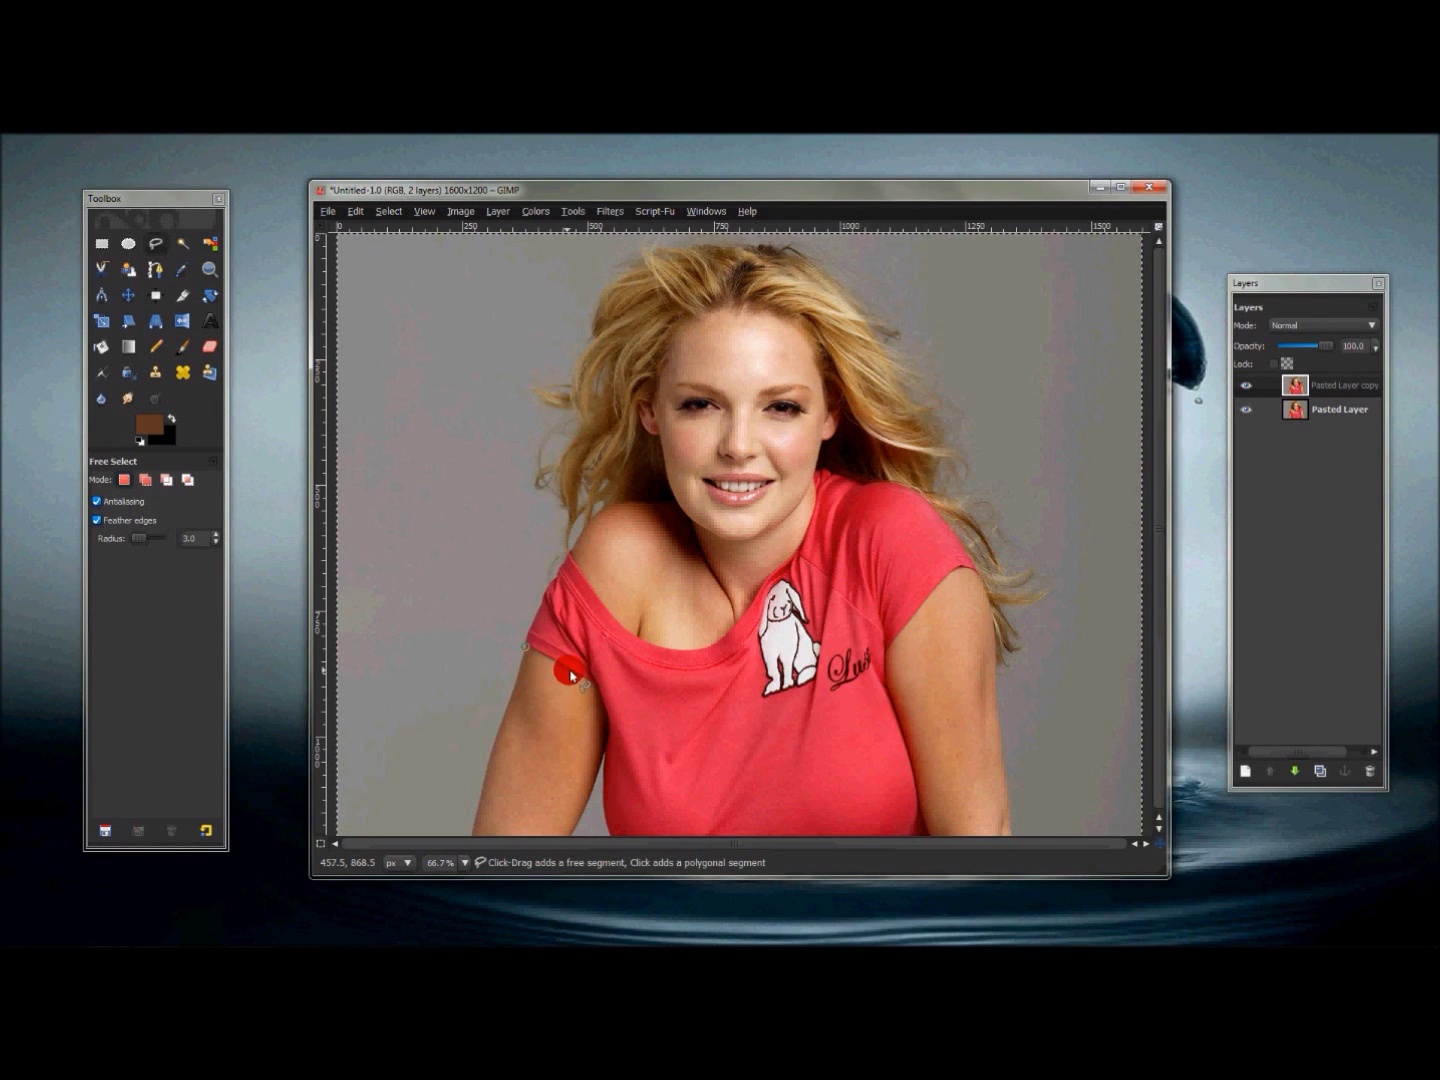
{"action": "mouse_move", "coordinate": [572, 679]}
{"action": "left_mouse_down"}
{"action": "mouse_move", "coordinate": [601, 744]}
{"action": "mouse_move", "coordinate": [581, 809]}
{"action": "mouse_move", "coordinate": [562, 827]}
{"action": "mouse_move", "coordinate": [505, 830]}
{"action": "mouse_move", "coordinate": [486, 813]}
{"action": "mouse_move", "coordinate": [526, 654]}
{"action": "left_mouse_up"}
{"action": "left_click", "coordinate": [529, 653]}
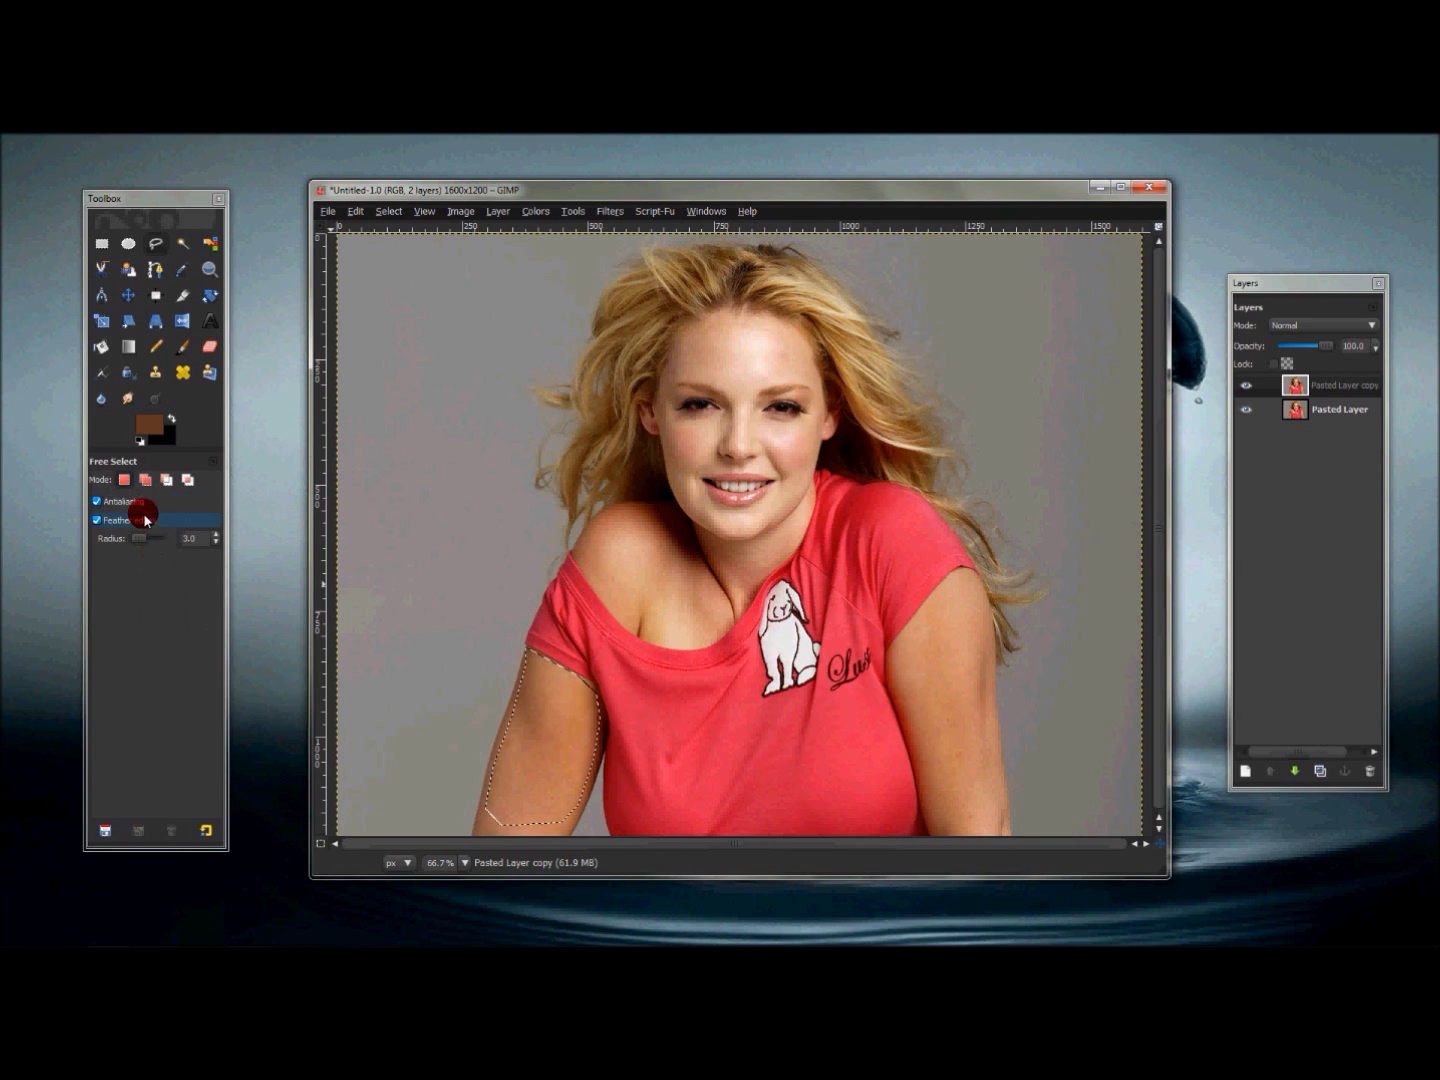
{"action": "left_click", "coordinate": [146, 481]}
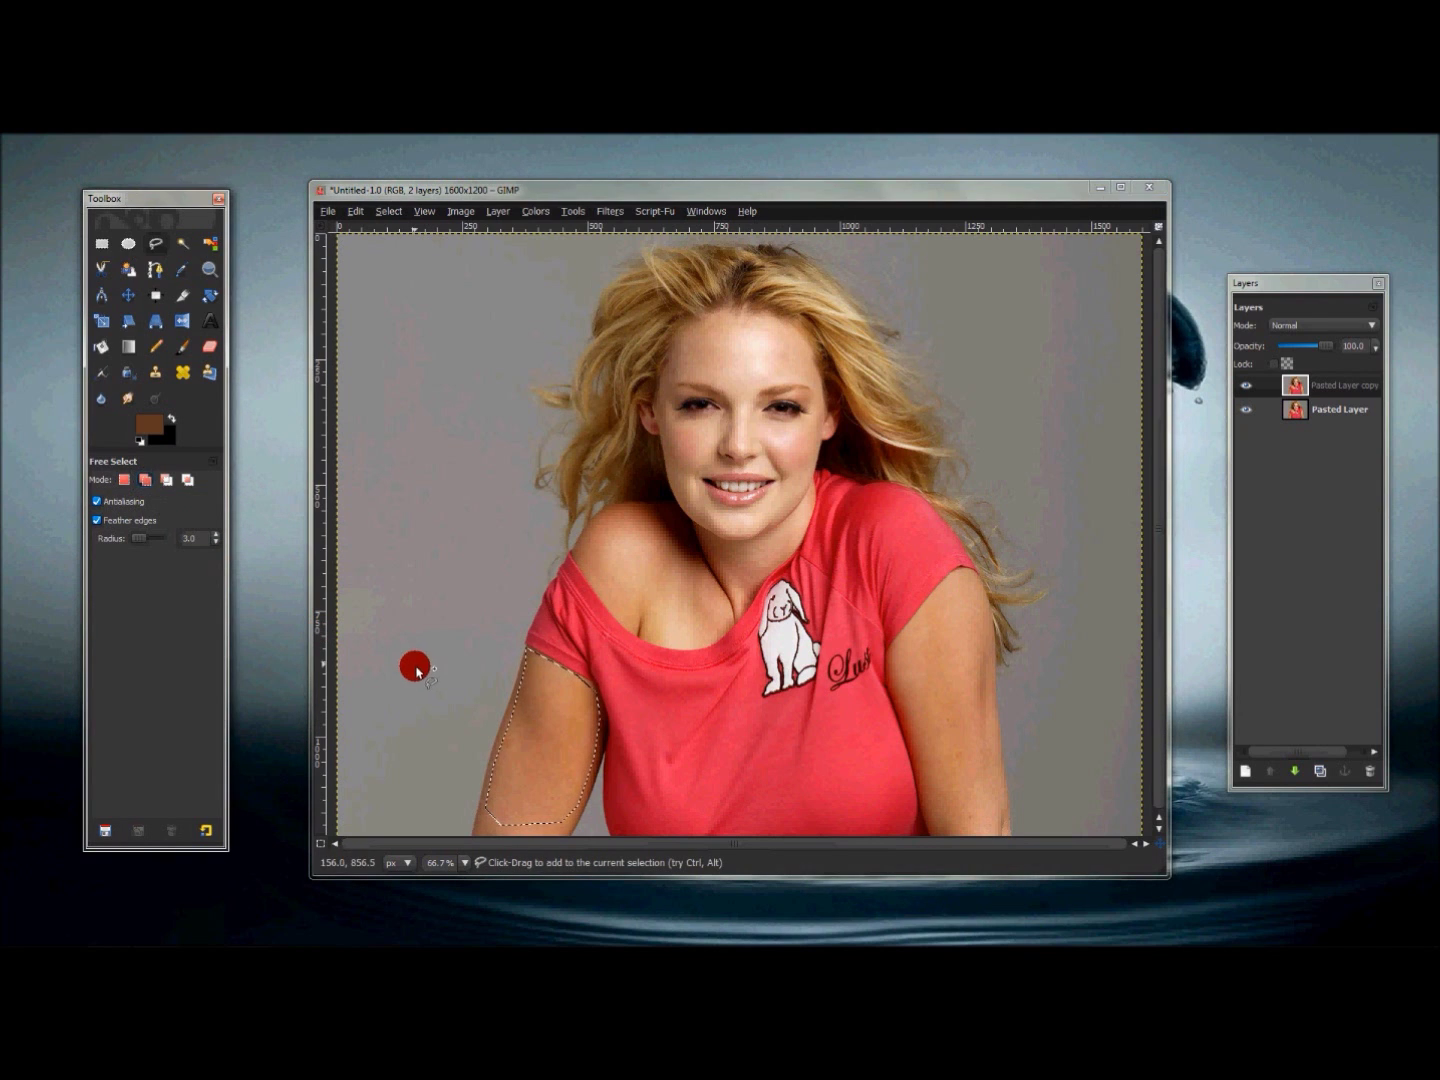
Add the face, neck, chest and right arm to the freehand selection.
{"action": "mouse_move", "coordinate": [579, 558]}
{"action": "left_mouse_down"}
{"action": "mouse_move", "coordinate": [609, 597]}
{"action": "mouse_move", "coordinate": [683, 627]}
{"action": "mouse_move", "coordinate": [803, 537]}
{"action": "mouse_move", "coordinate": [815, 450]}
{"action": "mouse_move", "coordinate": [797, 510]}
{"action": "left_mouse_up"}
{"action": "left_click", "coordinate": [658, 637]}
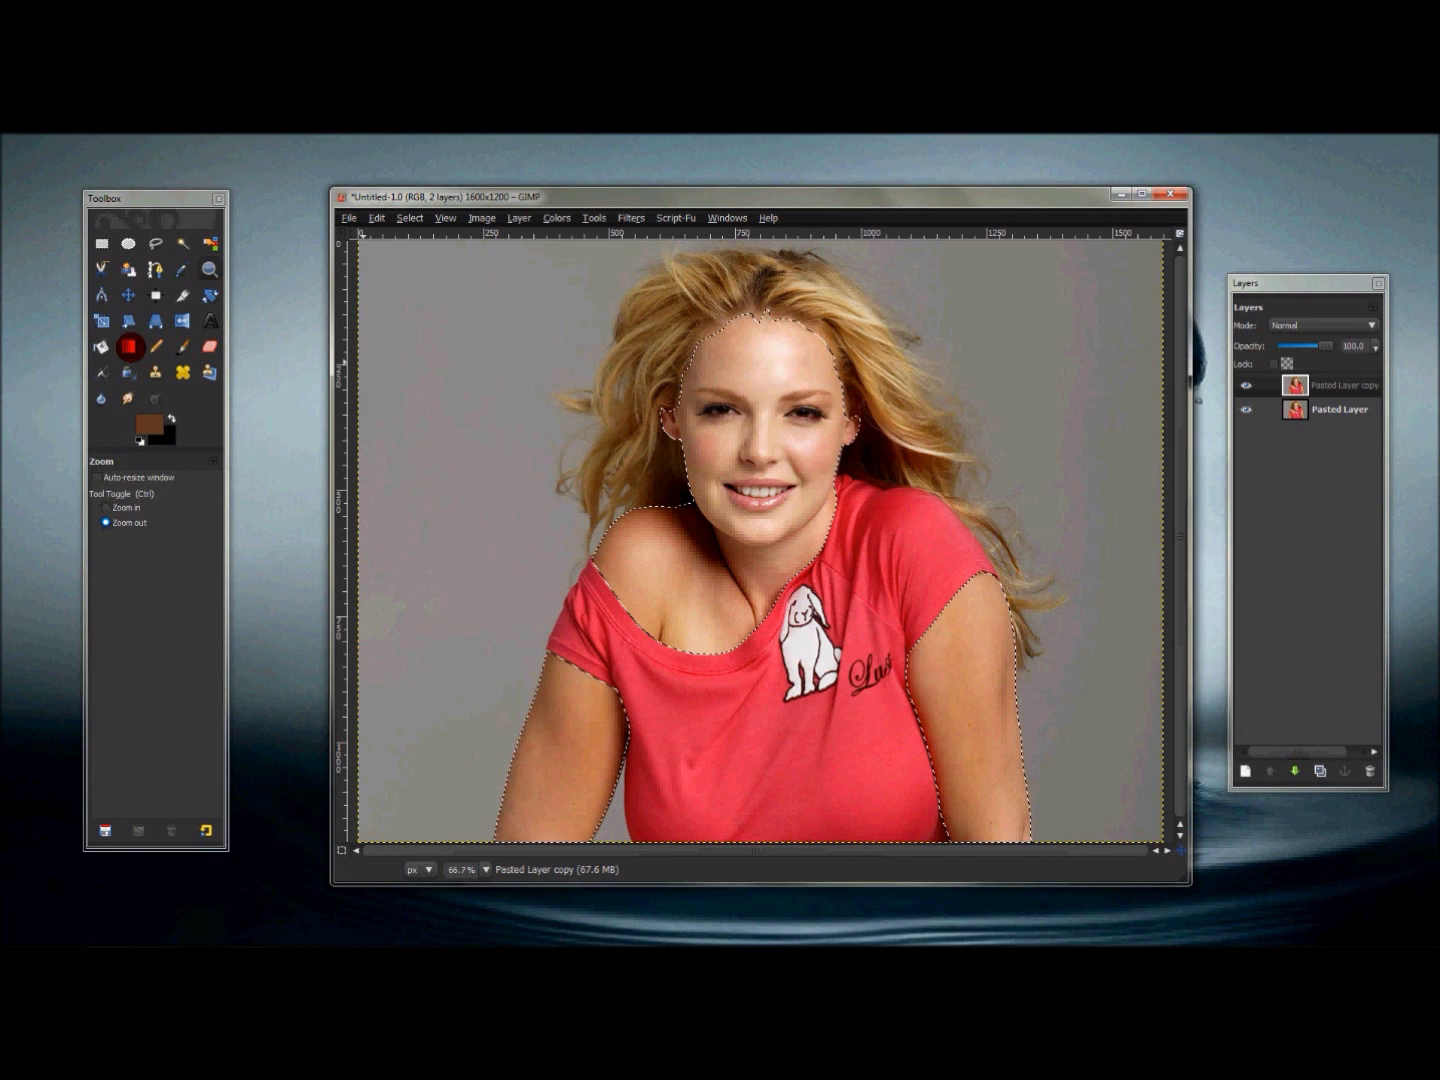
{"action": "left_click", "coordinate": [129, 398]}
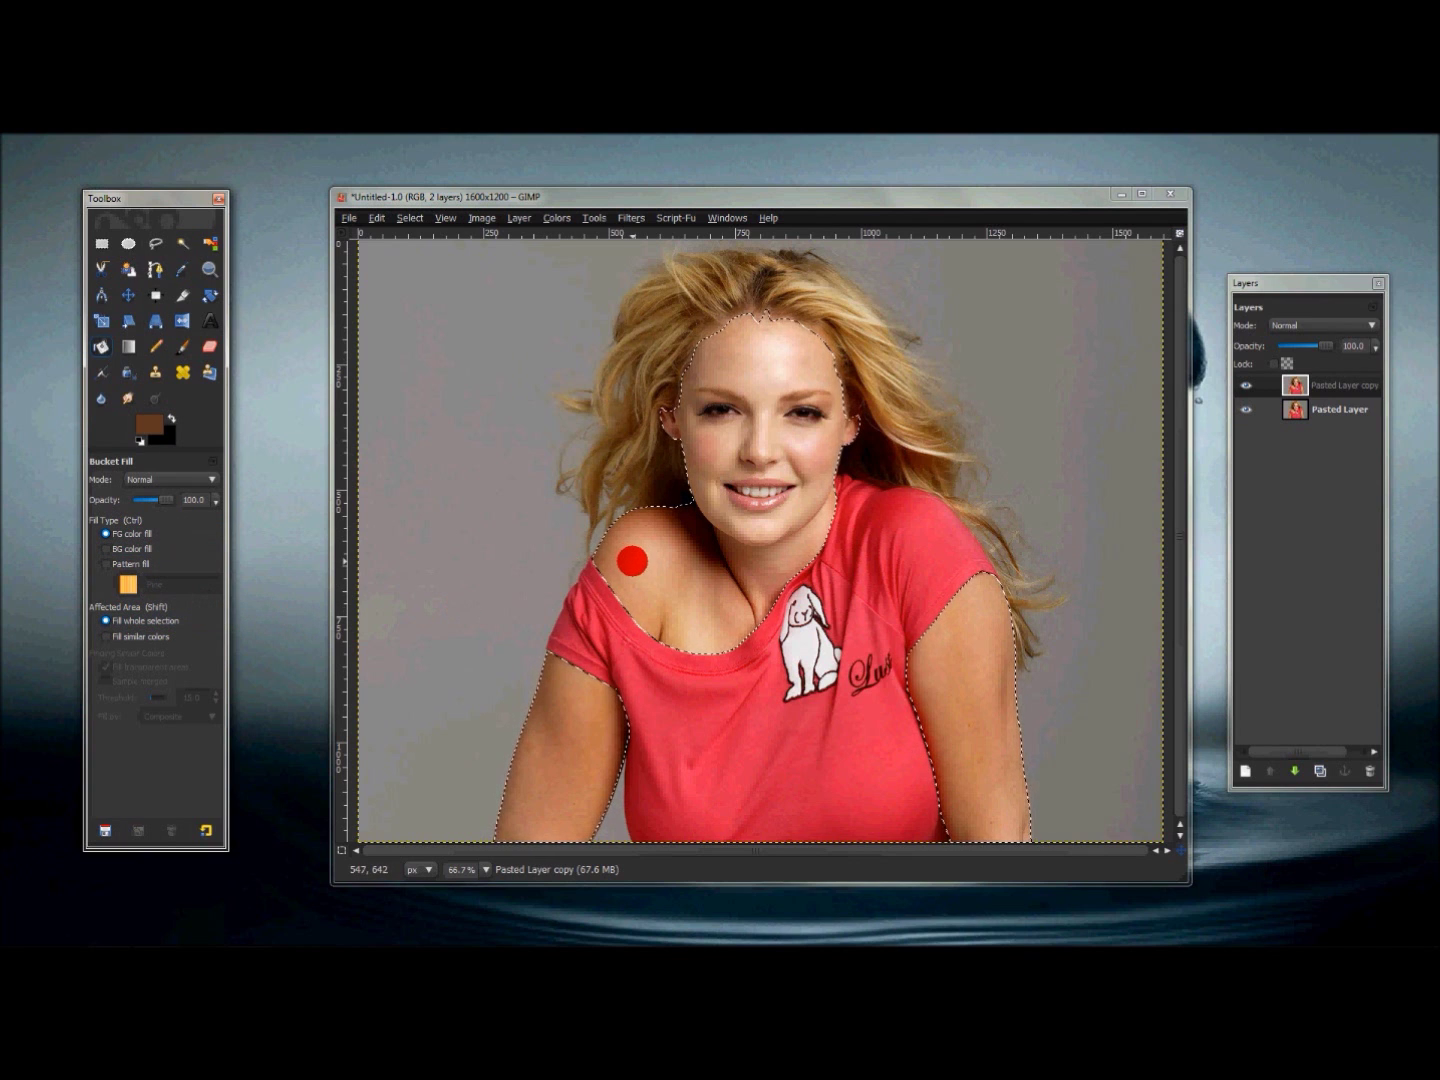
Bucket-fill the selected skin with solid brown, then clear the selection with Select > None.
{"action": "left_click", "coordinate": [633, 562]}
{"action": "left_click", "coordinate": [758, 569]}
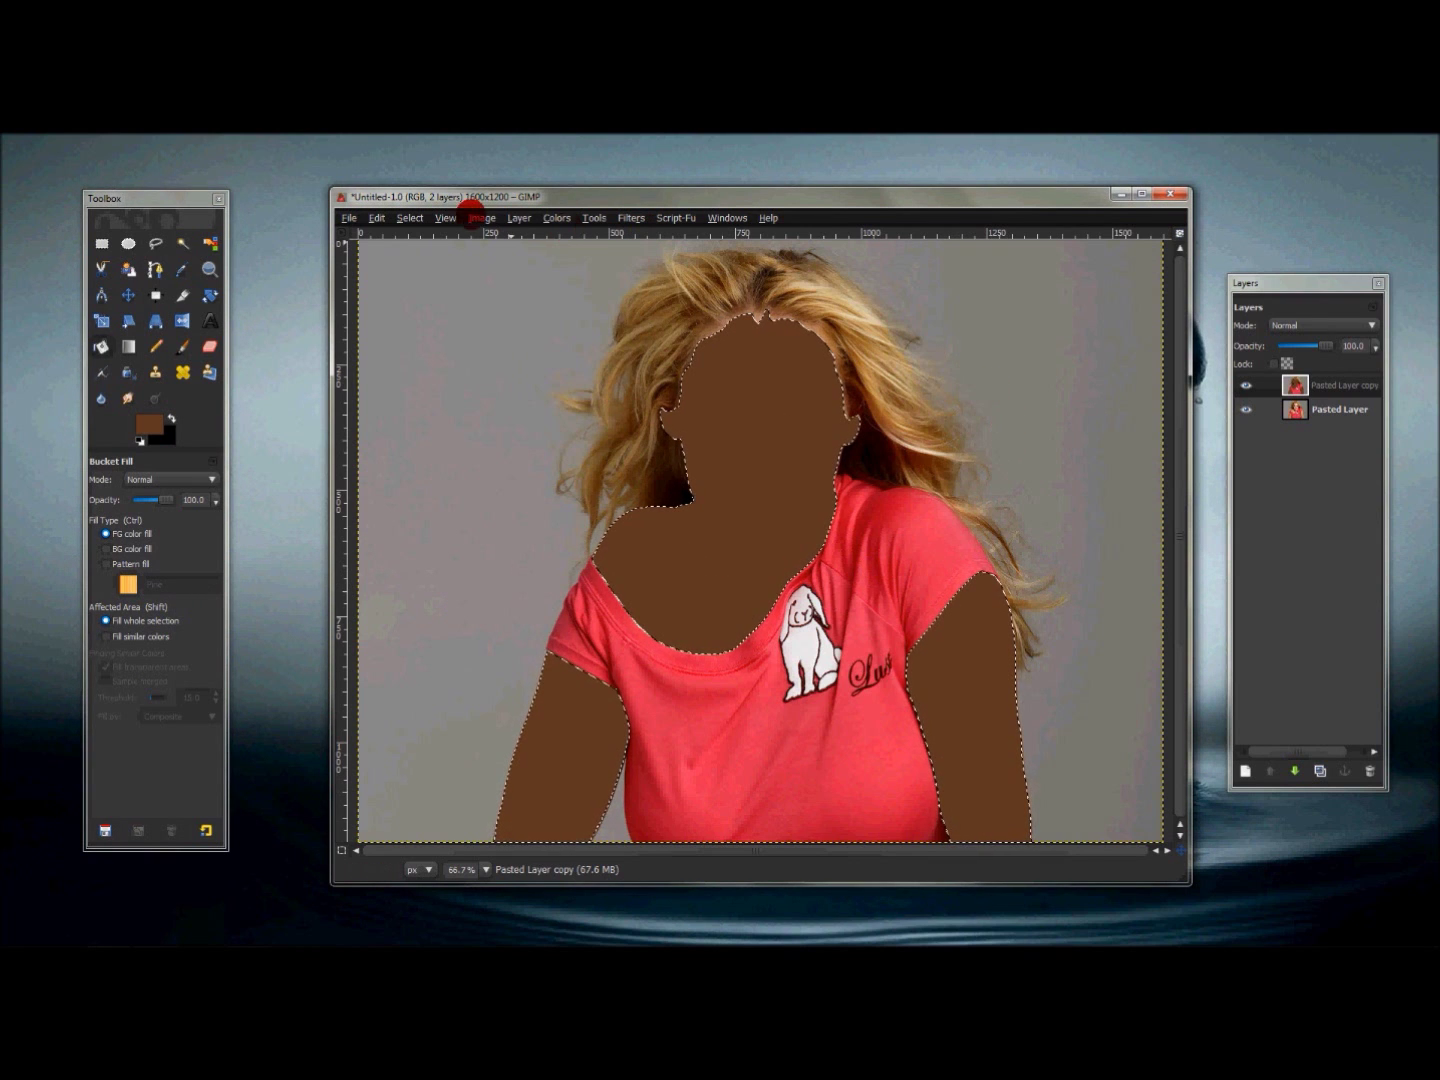
{"action": "left_click", "coordinate": [411, 213]}
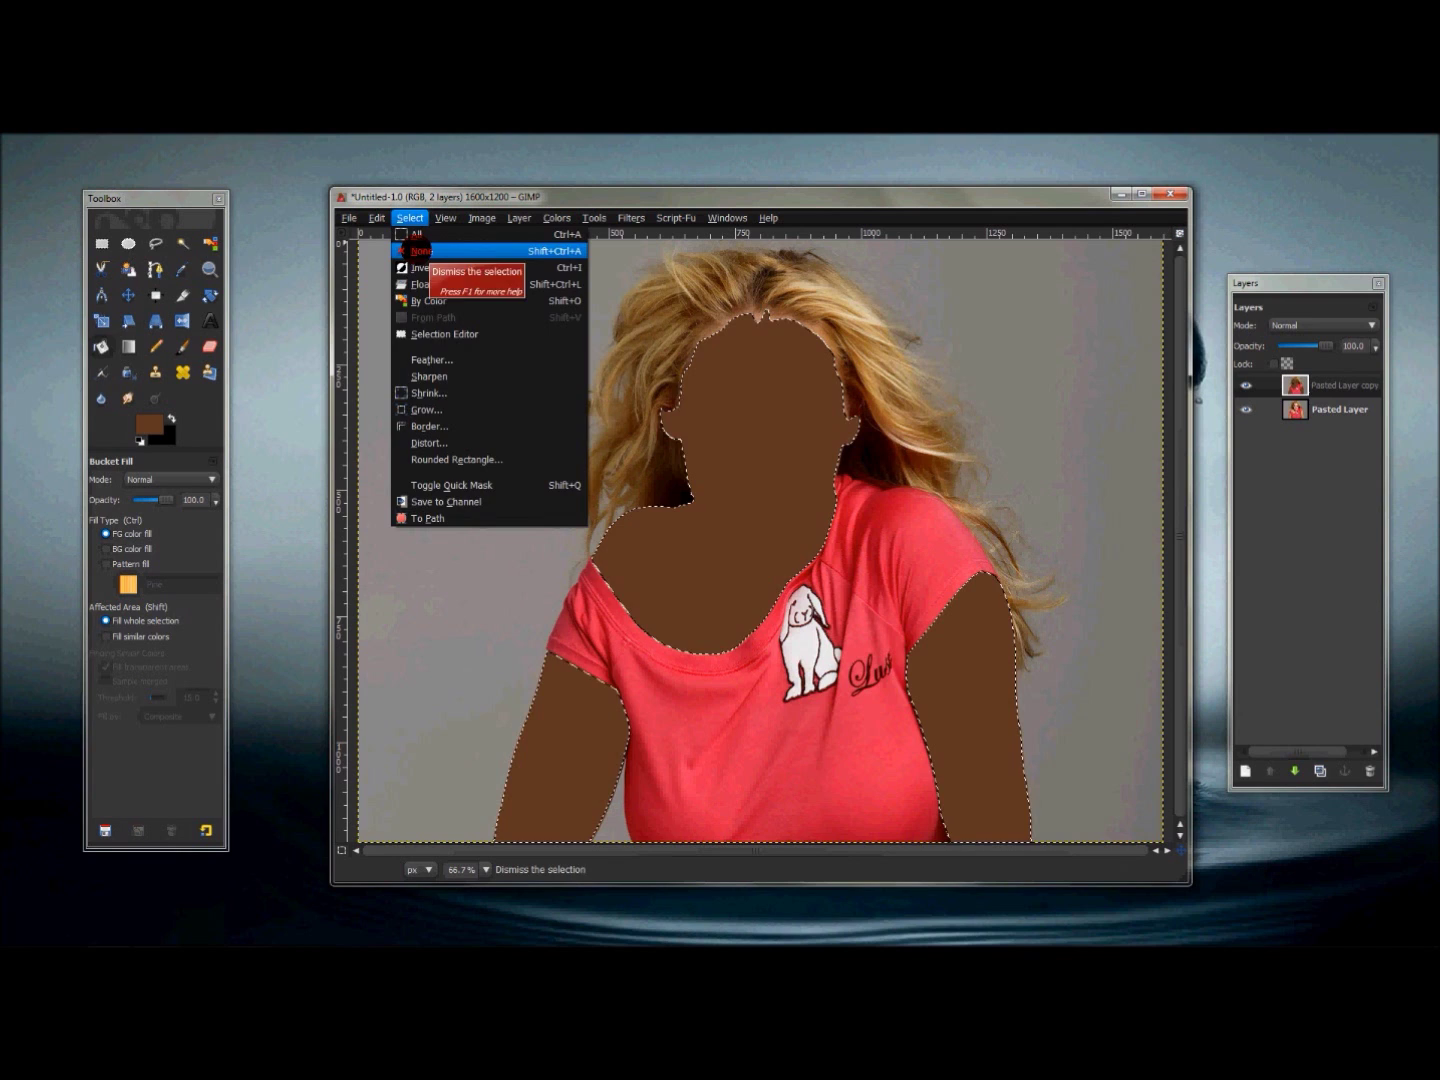
{"action": "left_click", "coordinate": [417, 250]}
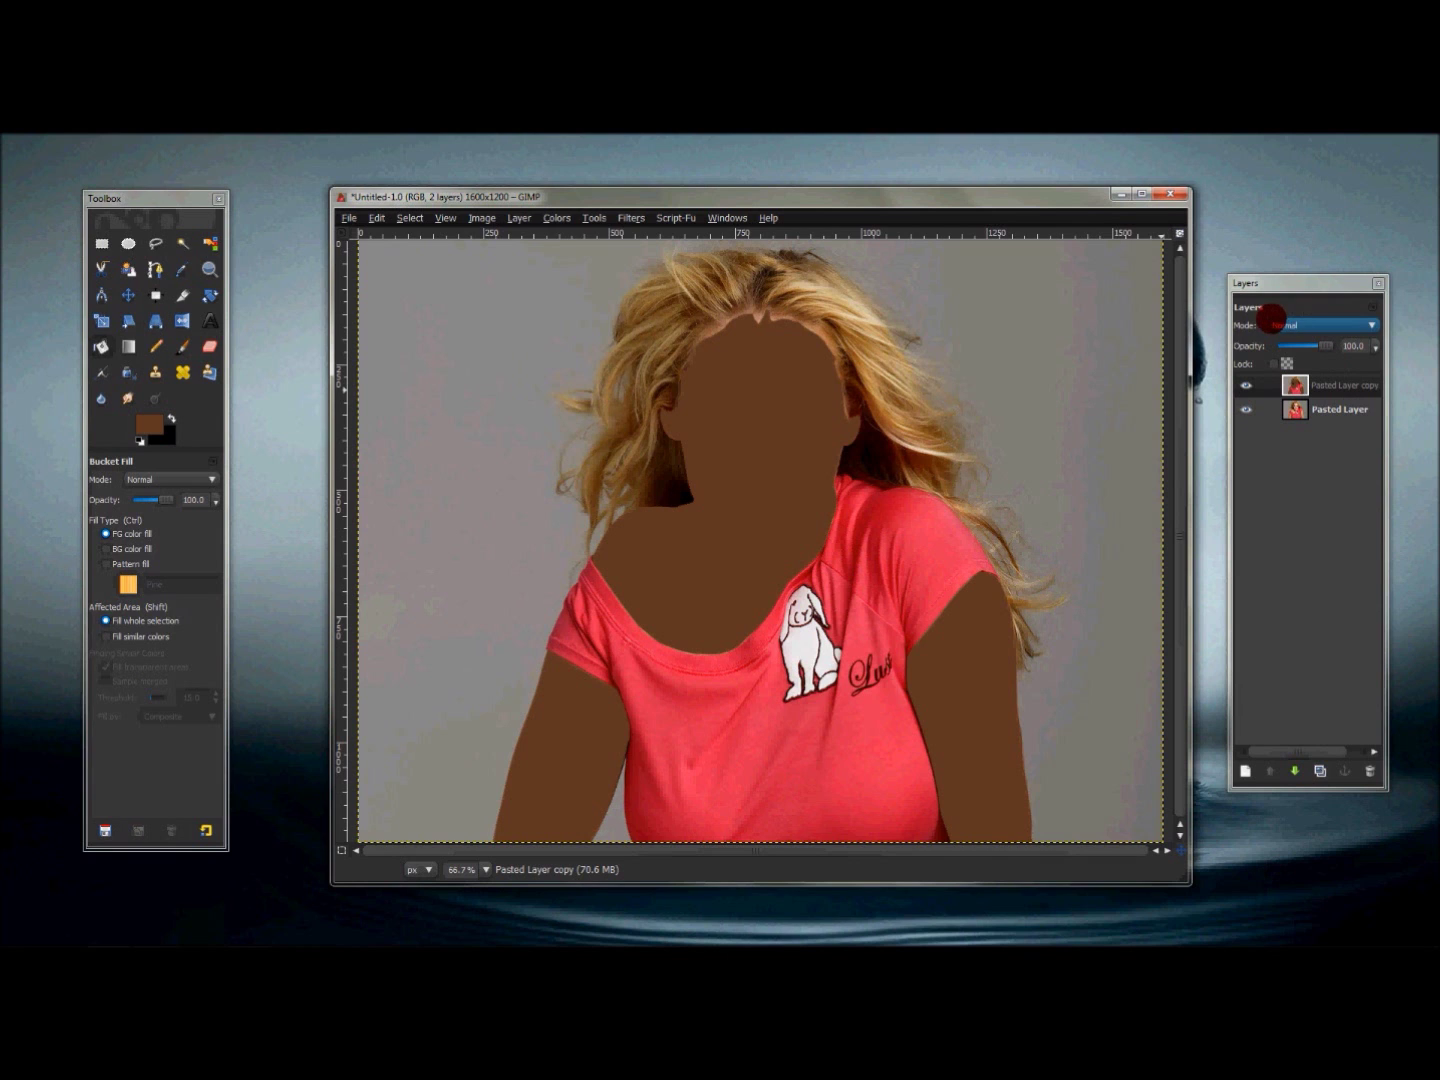
{"action": "left_click", "coordinate": [1289, 324]}
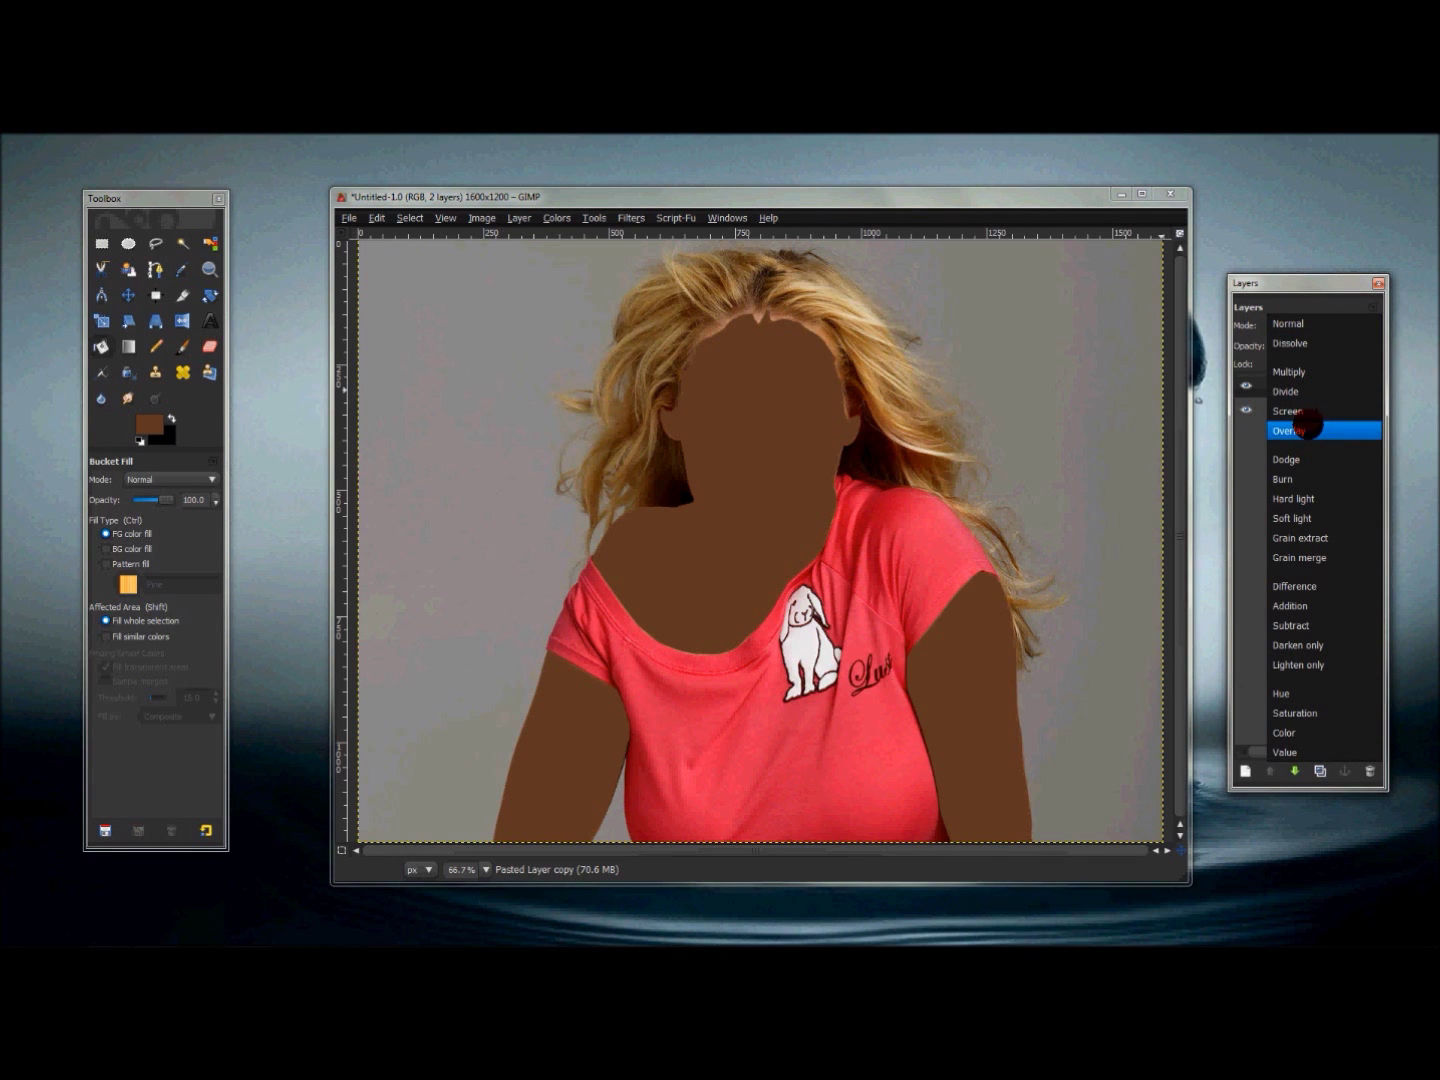
{"action": "left_click", "coordinate": [1310, 426]}
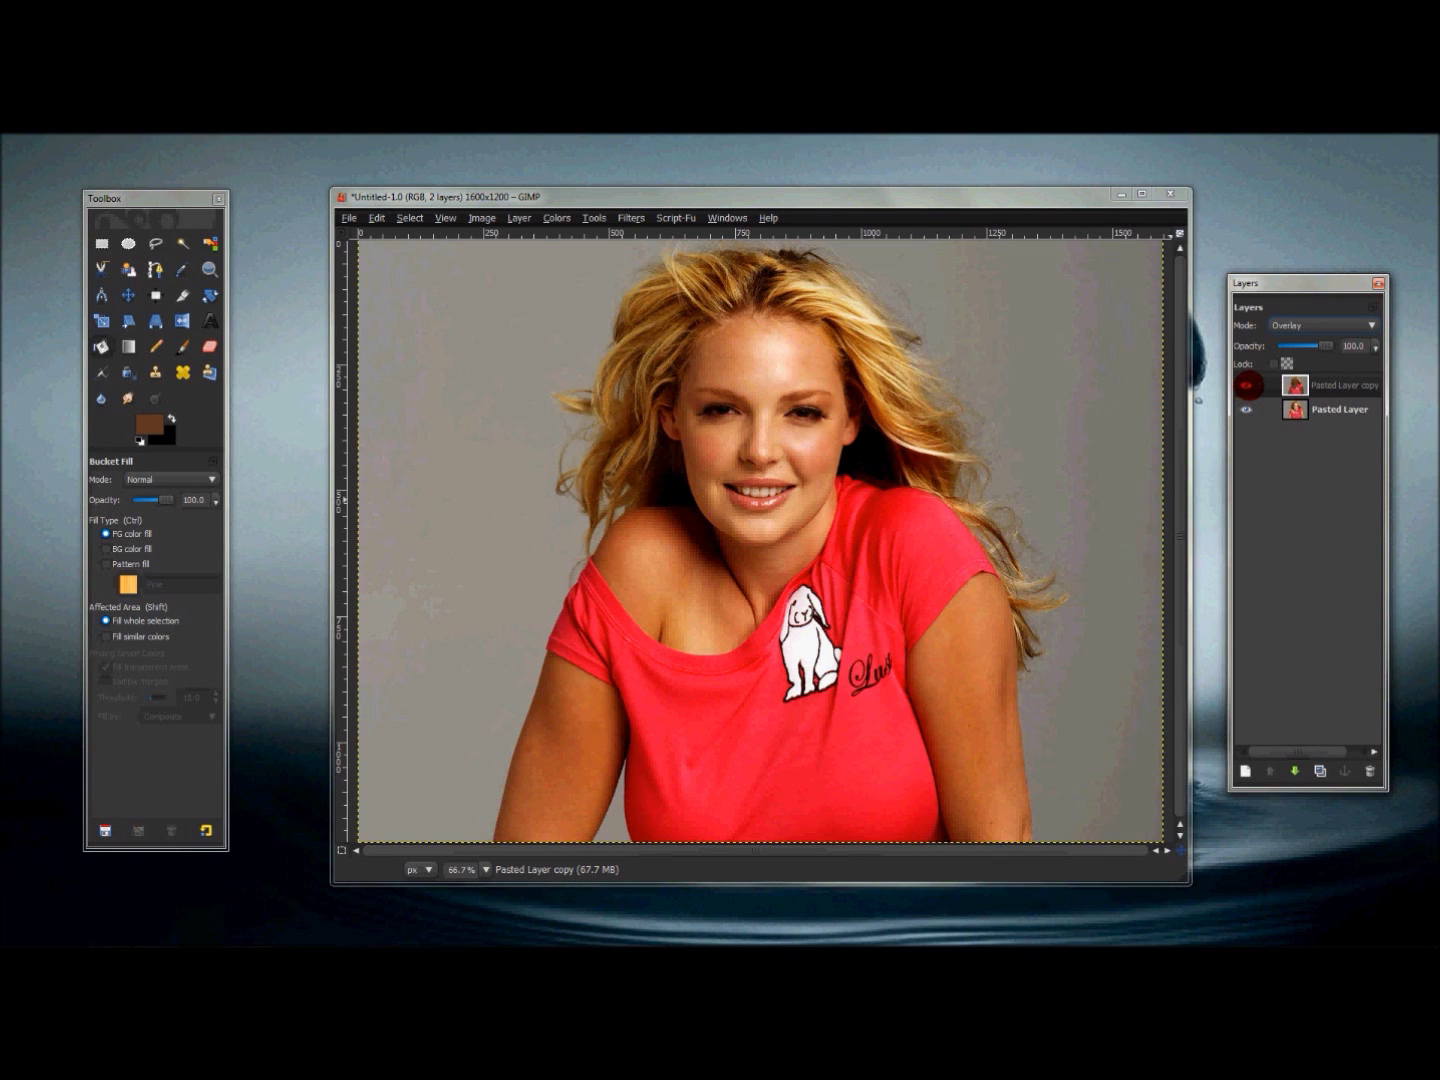
{"action": "left_click", "coordinate": [1247, 385]}
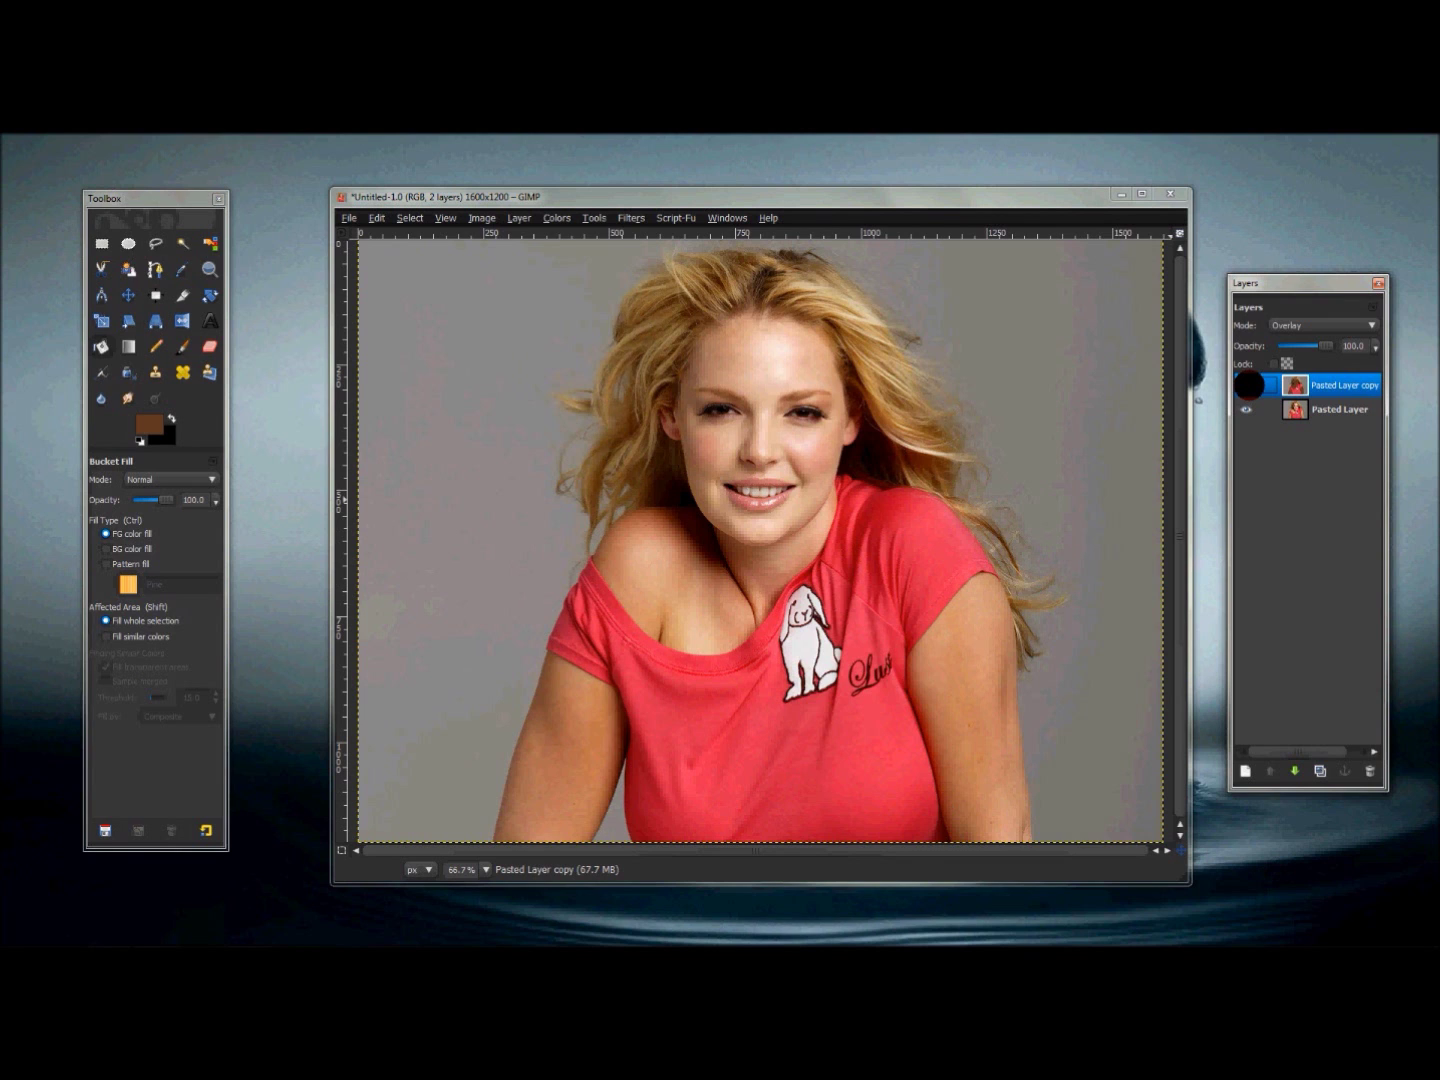
{"action": "left_click", "coordinate": [1246, 385]}
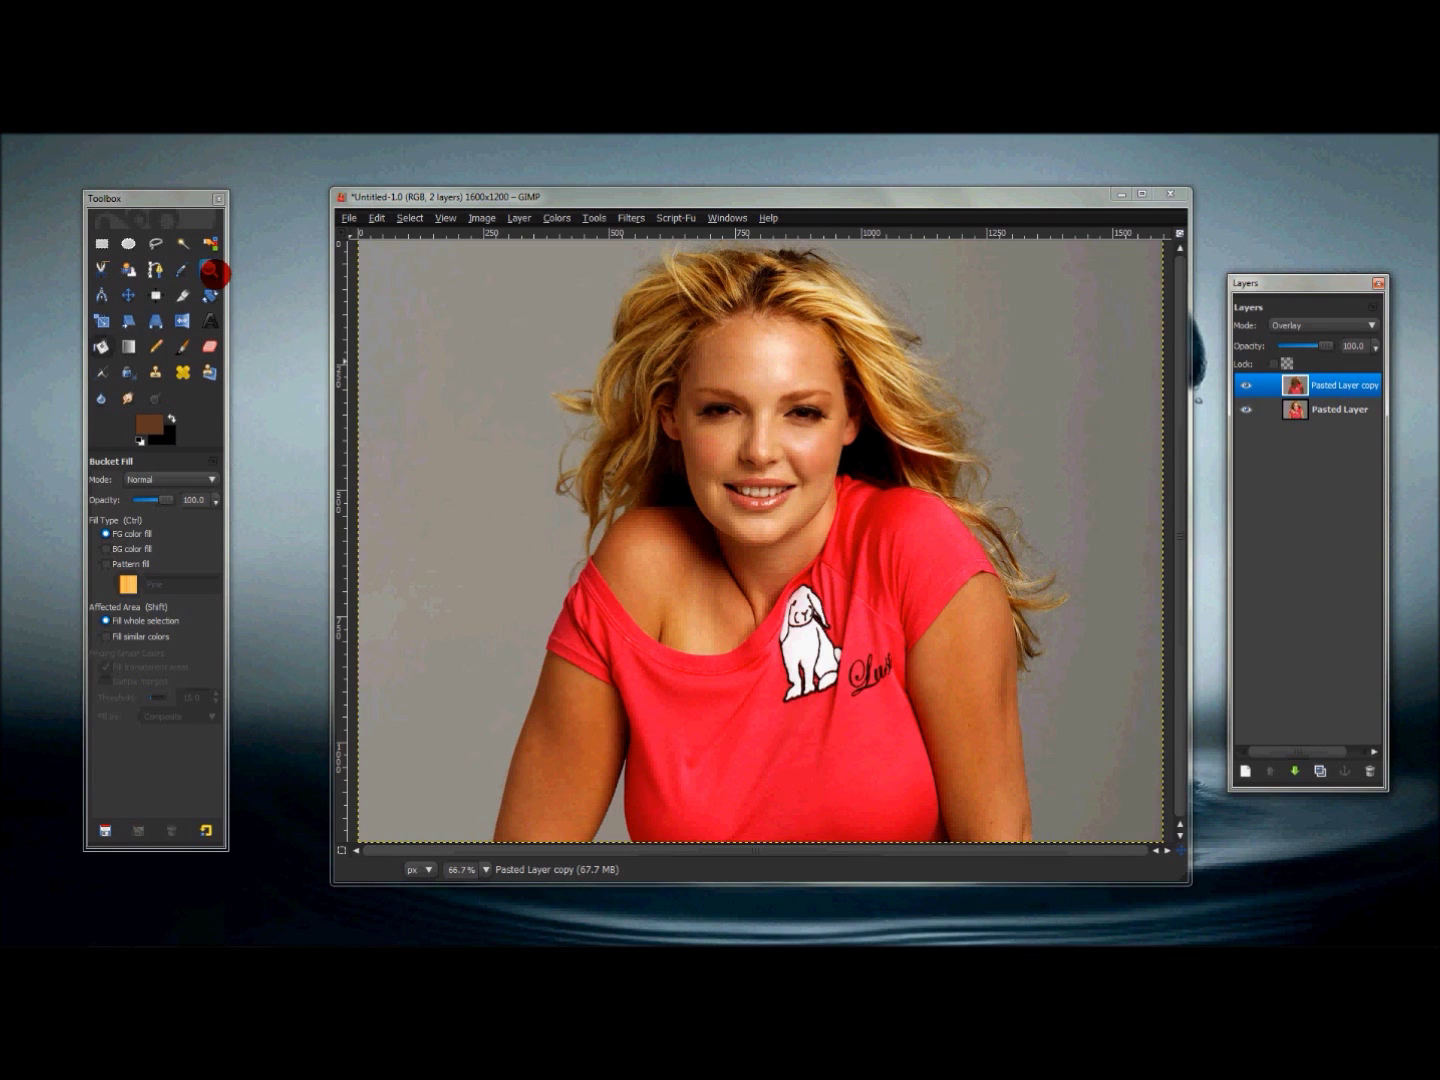
Zoom in to 400% on the mouth with the Zoom tool.
{"action": "left_click", "coordinate": [211, 270]}
{"action": "left_click", "coordinate": [190, 509]}
{"action": "left_click", "coordinate": [748, 492]}
{"action": "left_click", "coordinate": [761, 500]}
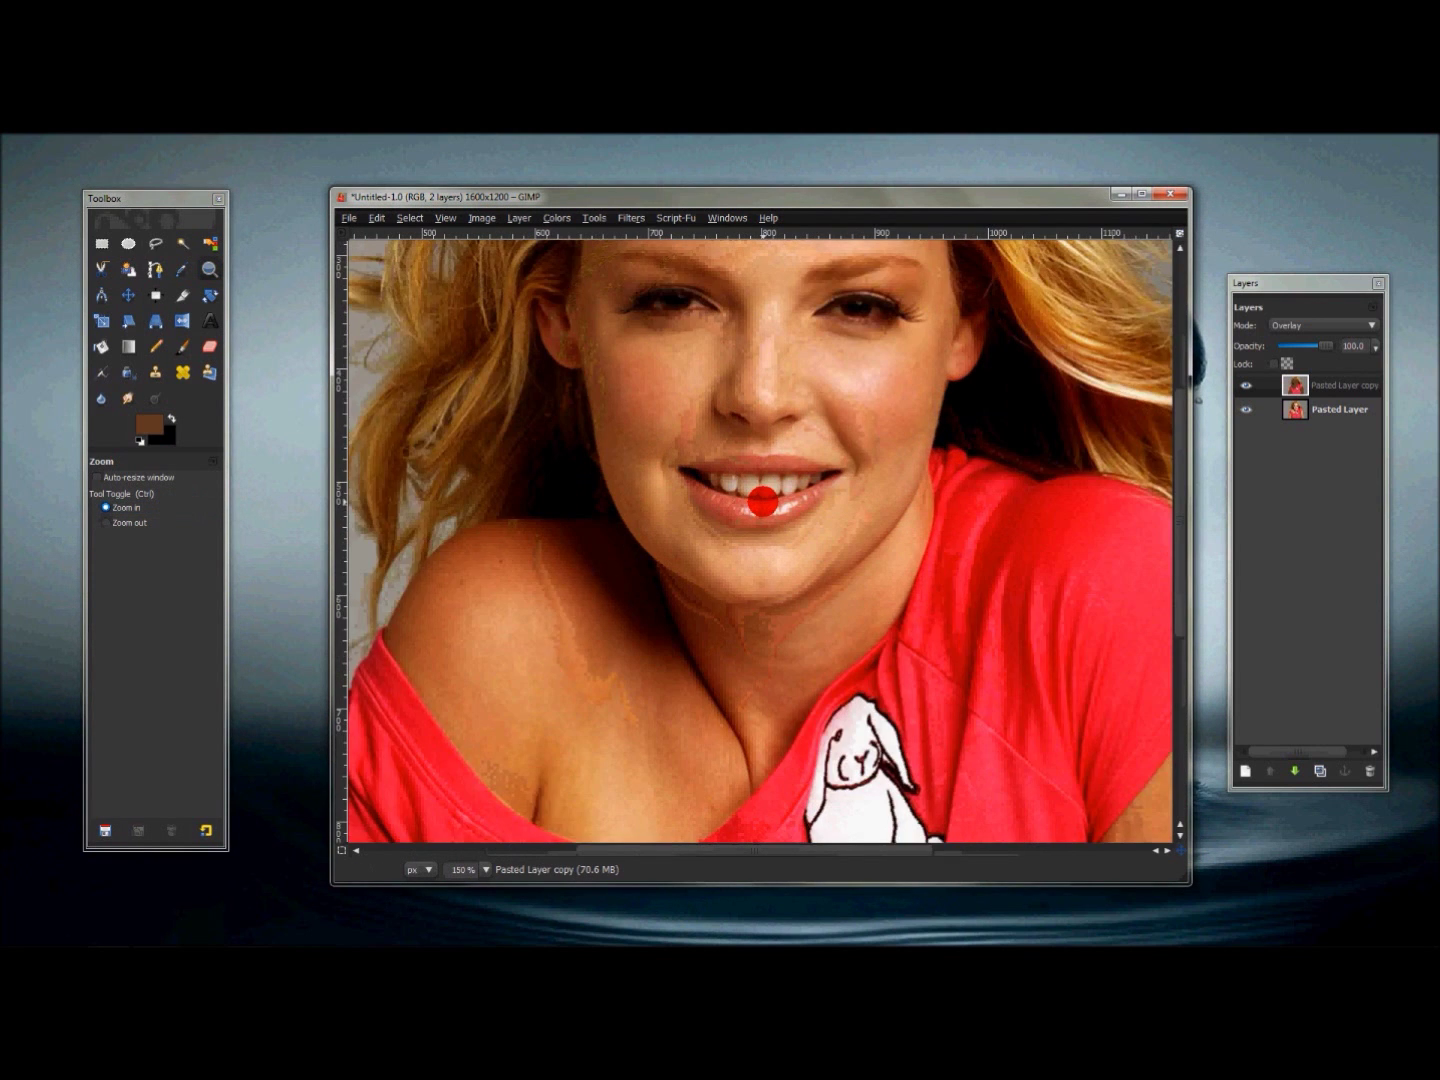
{"action": "left_click", "coordinate": [762, 500]}
{"action": "left_click", "coordinate": [762, 501]}
{"action": "left_click", "coordinate": [761, 500]}
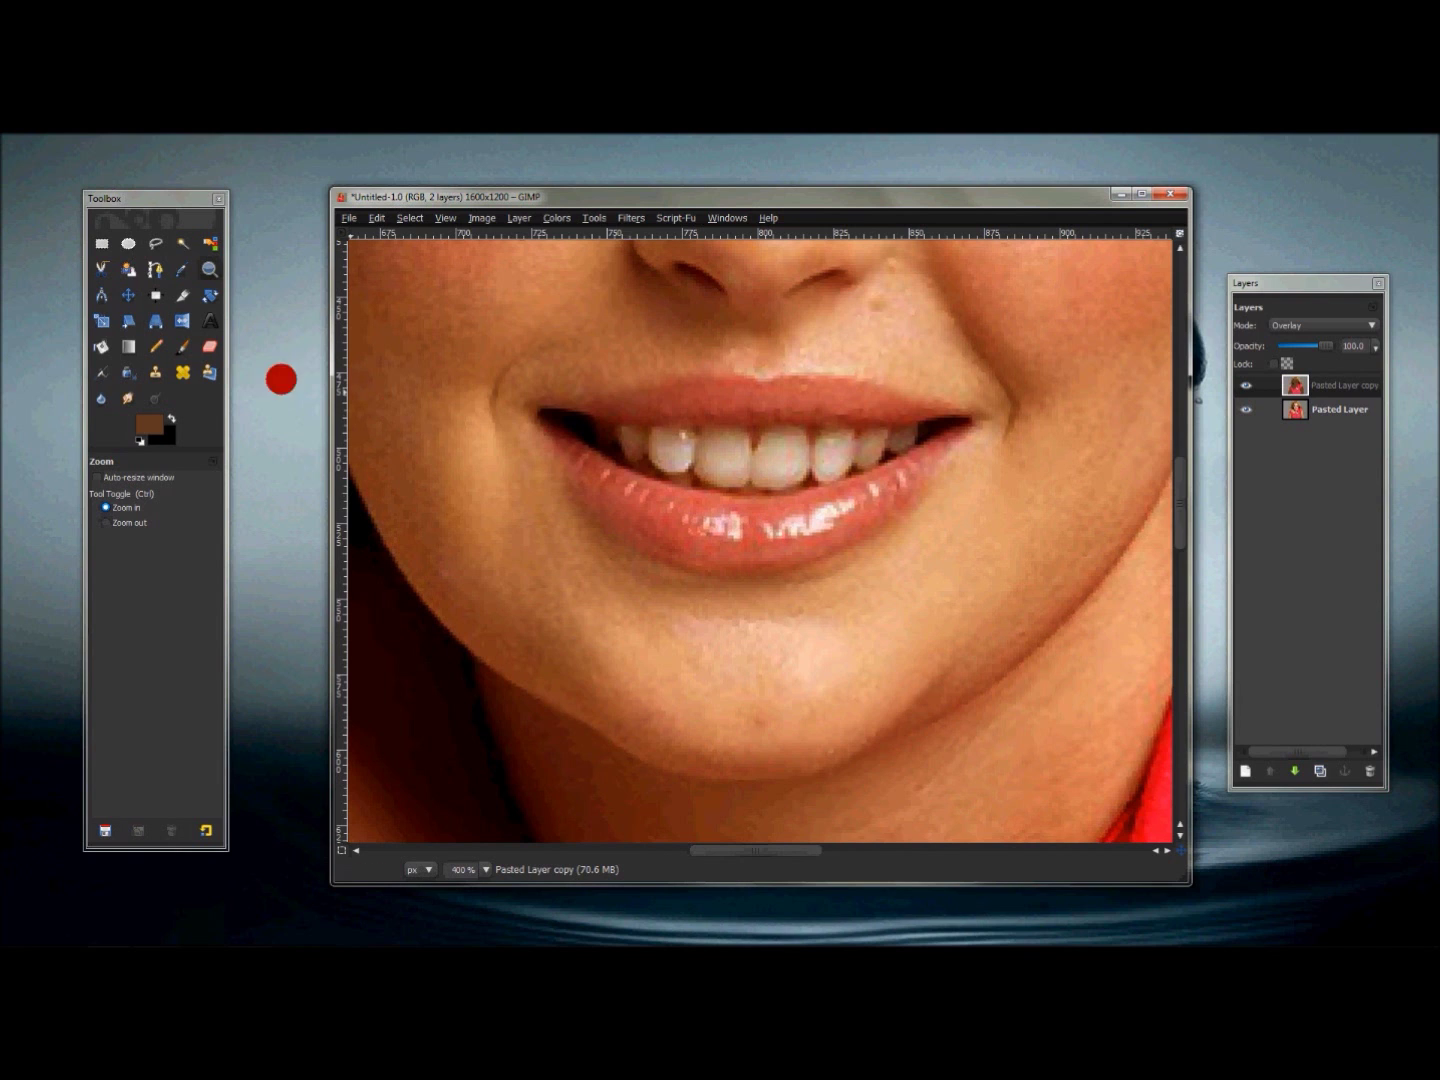
Set the Eraser to the Circle Fuzzy (19) brush scaled down to 0.37.
{"action": "left_click", "coordinate": [210, 346]}
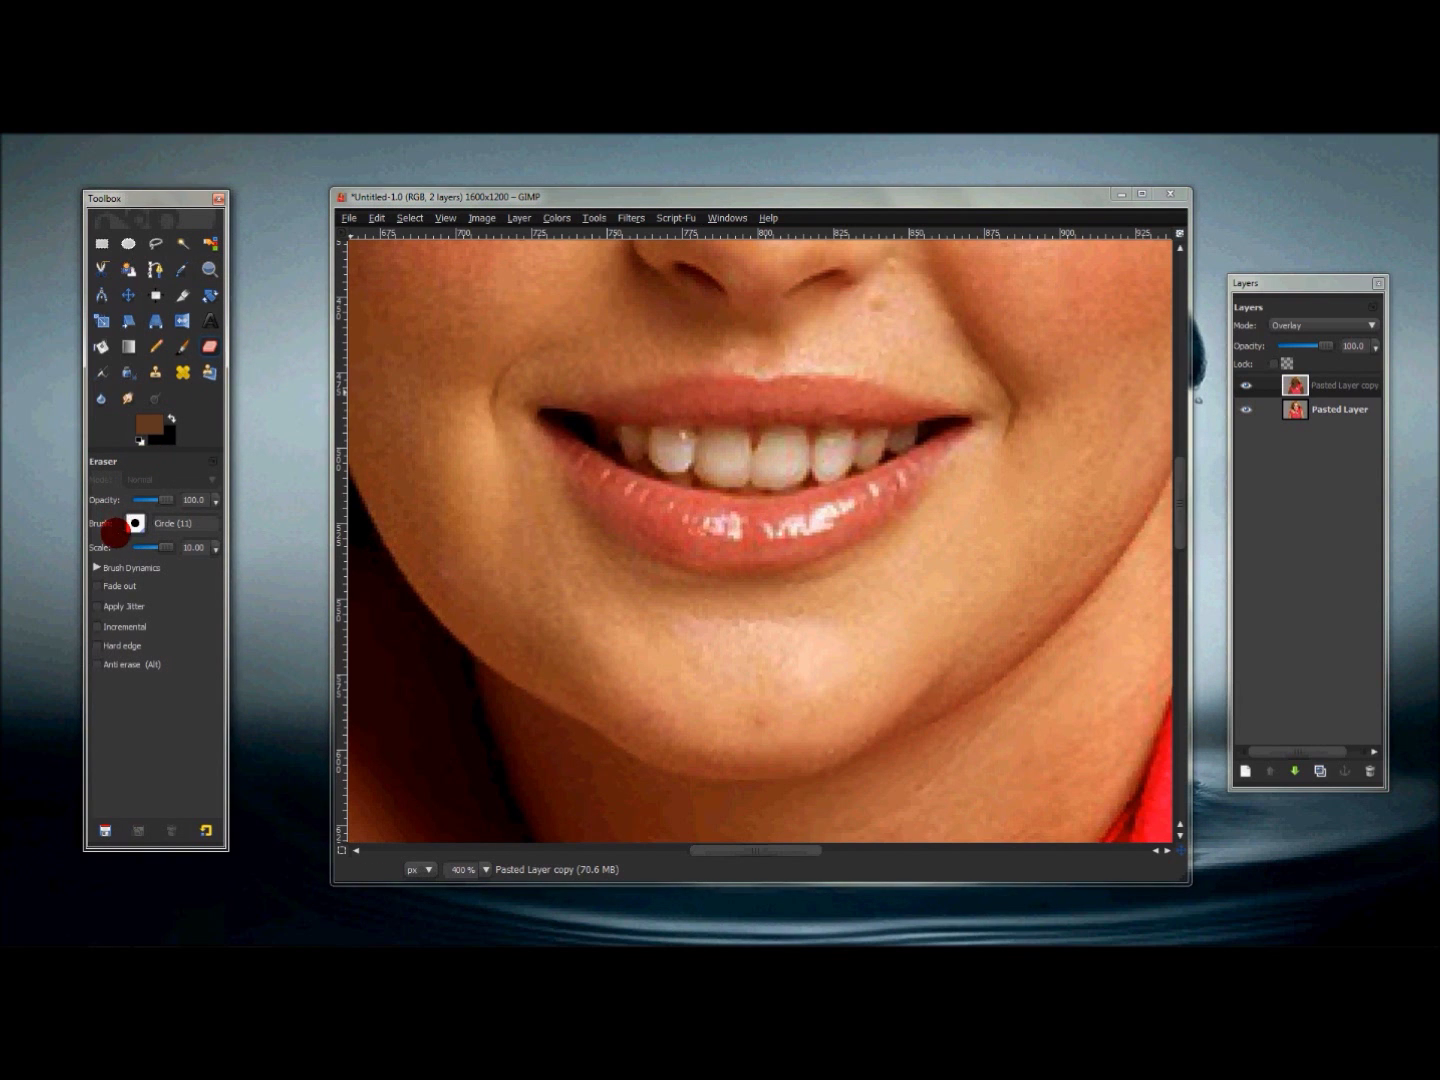
{"action": "left_click", "coordinate": [134, 523]}
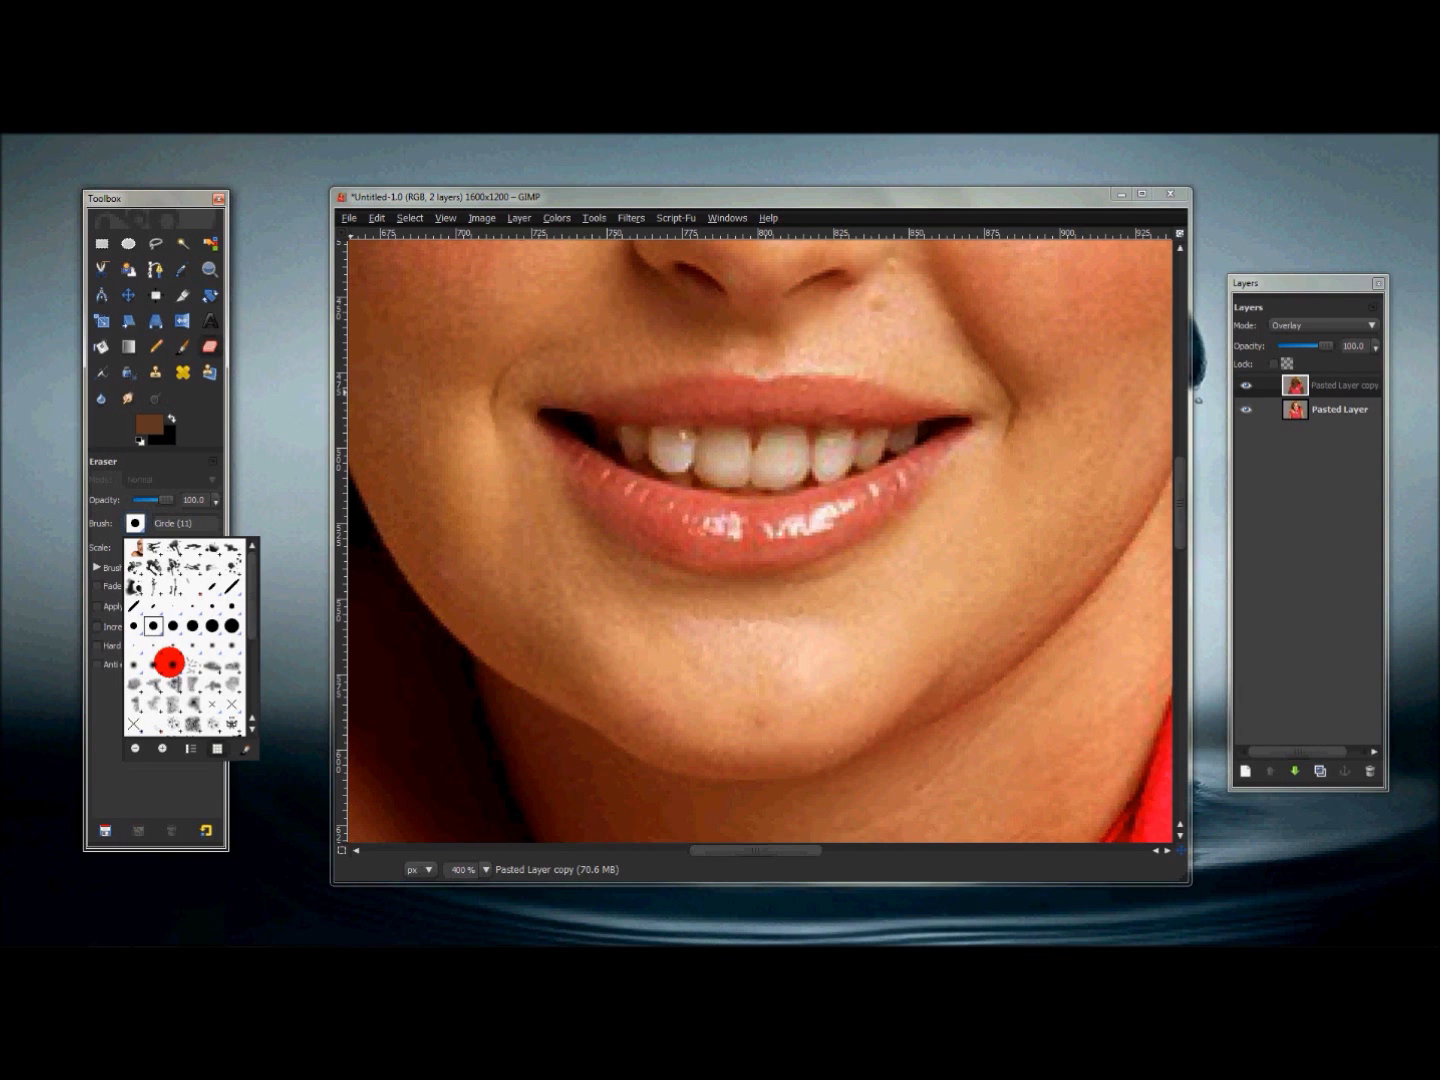
{"action": "left_click", "coordinate": [169, 661]}
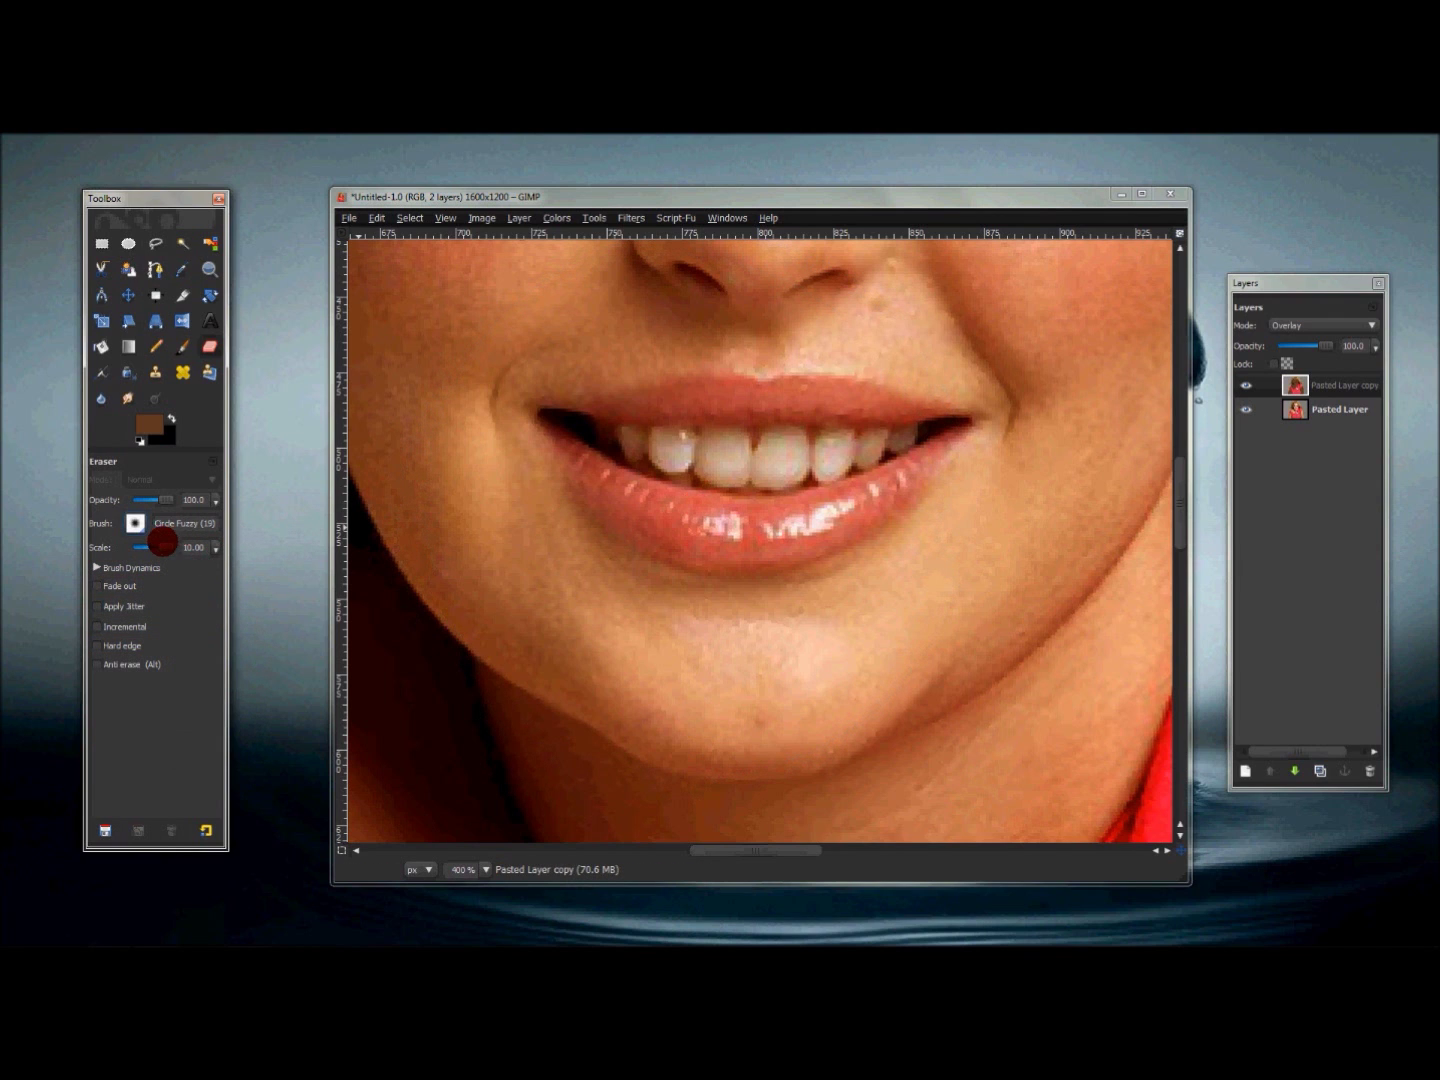
{"action": "left_click_drag", "start_coordinate": [168, 544], "coordinate": [153, 545]}
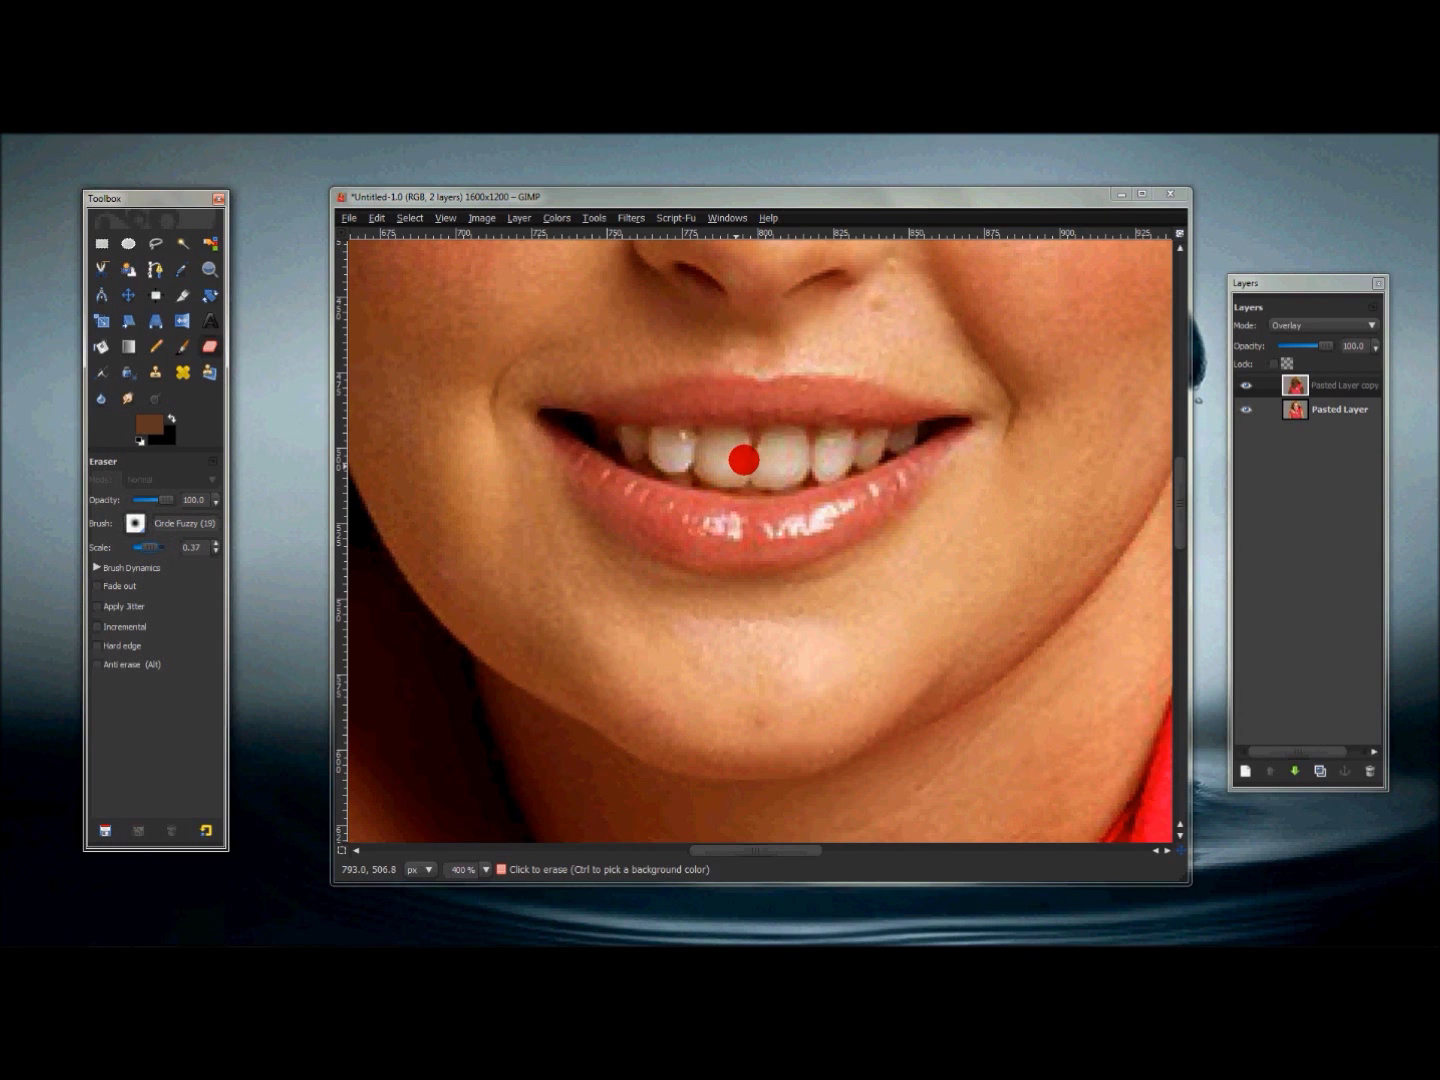
Erase the brown tan from the teeth and both irises, shrinking the brush to 0.27 for the eyes.
{"action": "mouse_move", "coordinate": [779, 456]}
{"action": "left_mouse_down"}
{"action": "mouse_move", "coordinate": [800, 460]}
{"action": "mouse_move", "coordinate": [755, 469]}
{"action": "mouse_move", "coordinate": [793, 468]}
{"action": "mouse_move", "coordinate": [770, 453]}
{"action": "mouse_move", "coordinate": [795, 445]}
{"action": "mouse_move", "coordinate": [769, 455]}
{"action": "mouse_move", "coordinate": [784, 460]}
{"action": "mouse_move", "coordinate": [706, 447]}
{"action": "mouse_move", "coordinate": [729, 466]}
{"action": "mouse_move", "coordinate": [734, 444]}
{"action": "mouse_move", "coordinate": [699, 445]}
{"action": "mouse_move", "coordinate": [739, 470]}
{"action": "mouse_move", "coordinate": [700, 466]}
{"action": "mouse_move", "coordinate": [766, 476]}
{"action": "mouse_move", "coordinate": [681, 464]}
{"action": "mouse_move", "coordinate": [660, 450]}
{"action": "mouse_move", "coordinate": [681, 445]}
{"action": "mouse_move", "coordinate": [650, 441]}
{"action": "mouse_move", "coordinate": [885, 445]}
{"action": "mouse_move", "coordinate": [752, 458]}
{"action": "mouse_move", "coordinate": [616, 439]}
{"action": "mouse_move", "coordinate": [736, 464]}
{"action": "mouse_move", "coordinate": [849, 453]}
{"action": "mouse_move", "coordinate": [1174, 514]}
{"action": "mouse_move", "coordinate": [1174, 433]}
{"action": "left_mouse_up"}
{"action": "mouse_move", "coordinate": [985, 526]}
{"action": "left_mouse_down"}
{"action": "mouse_move", "coordinate": [884, 543]}
{"action": "mouse_move", "coordinate": [942, 529]}
{"action": "mouse_move", "coordinate": [991, 546]}
{"action": "mouse_move", "coordinate": [1064, 541]}
{"action": "left_mouse_up"}
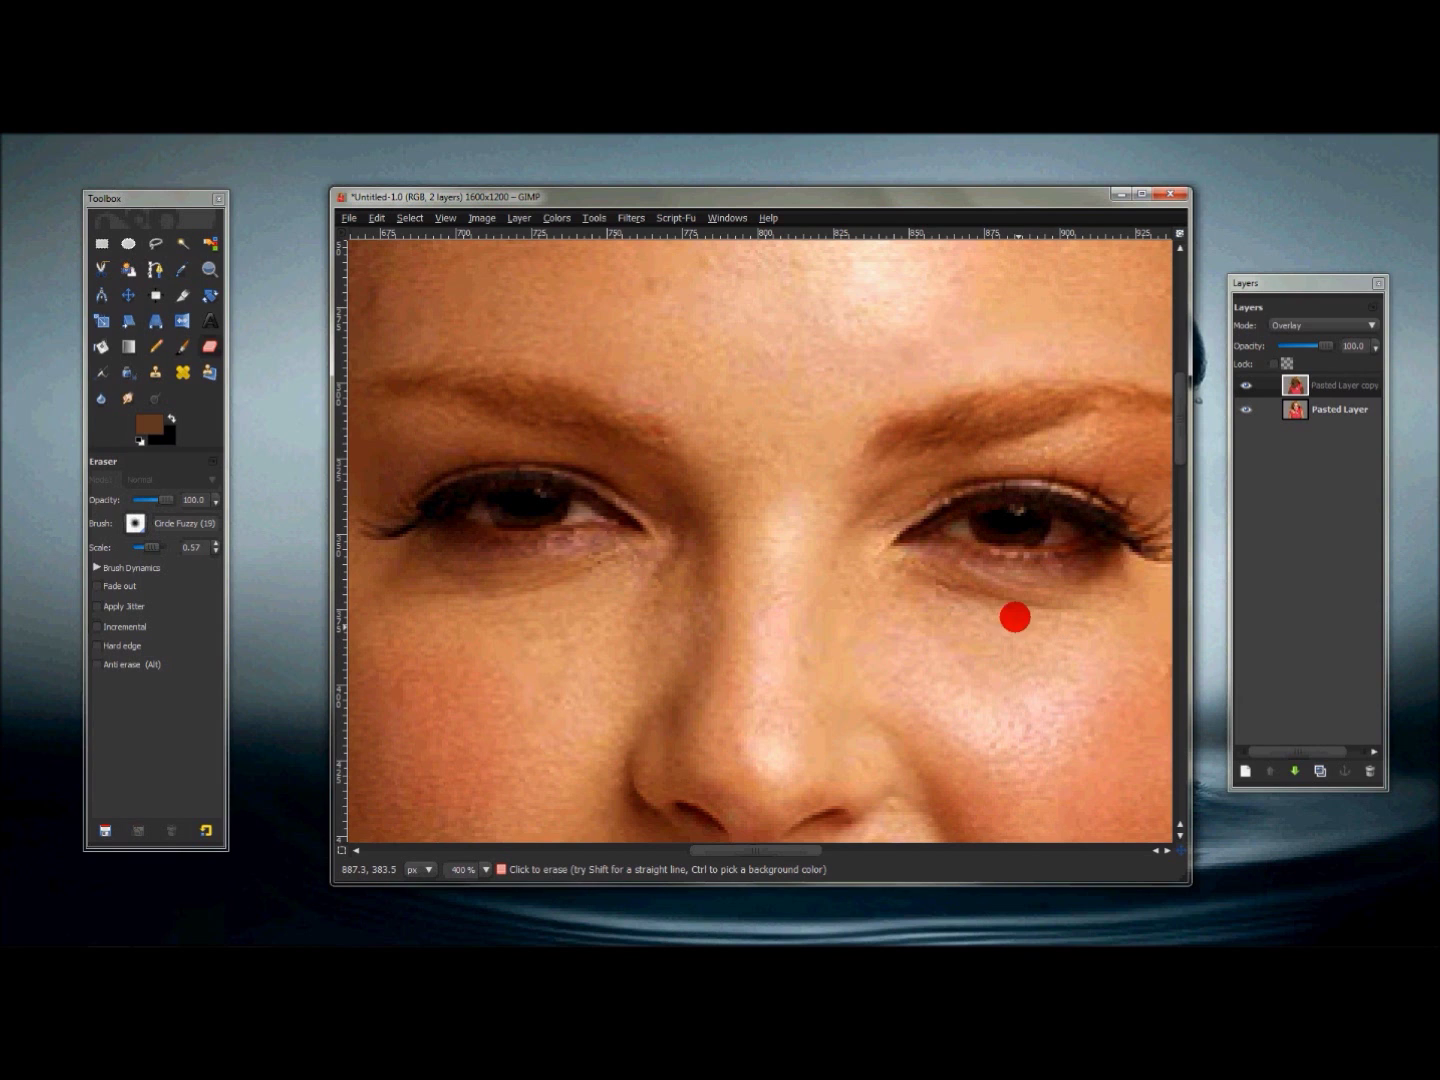
{"action": "key", "text": "bracketleft"}
{"action": "mouse_move", "coordinate": [959, 527]}
{"action": "left_mouse_down"}
{"action": "mouse_move", "coordinate": [1066, 533]}
{"action": "mouse_move", "coordinate": [986, 544]}
{"action": "mouse_move", "coordinate": [1068, 539]}
{"action": "mouse_move", "coordinate": [995, 536]}
{"action": "left_mouse_up"}
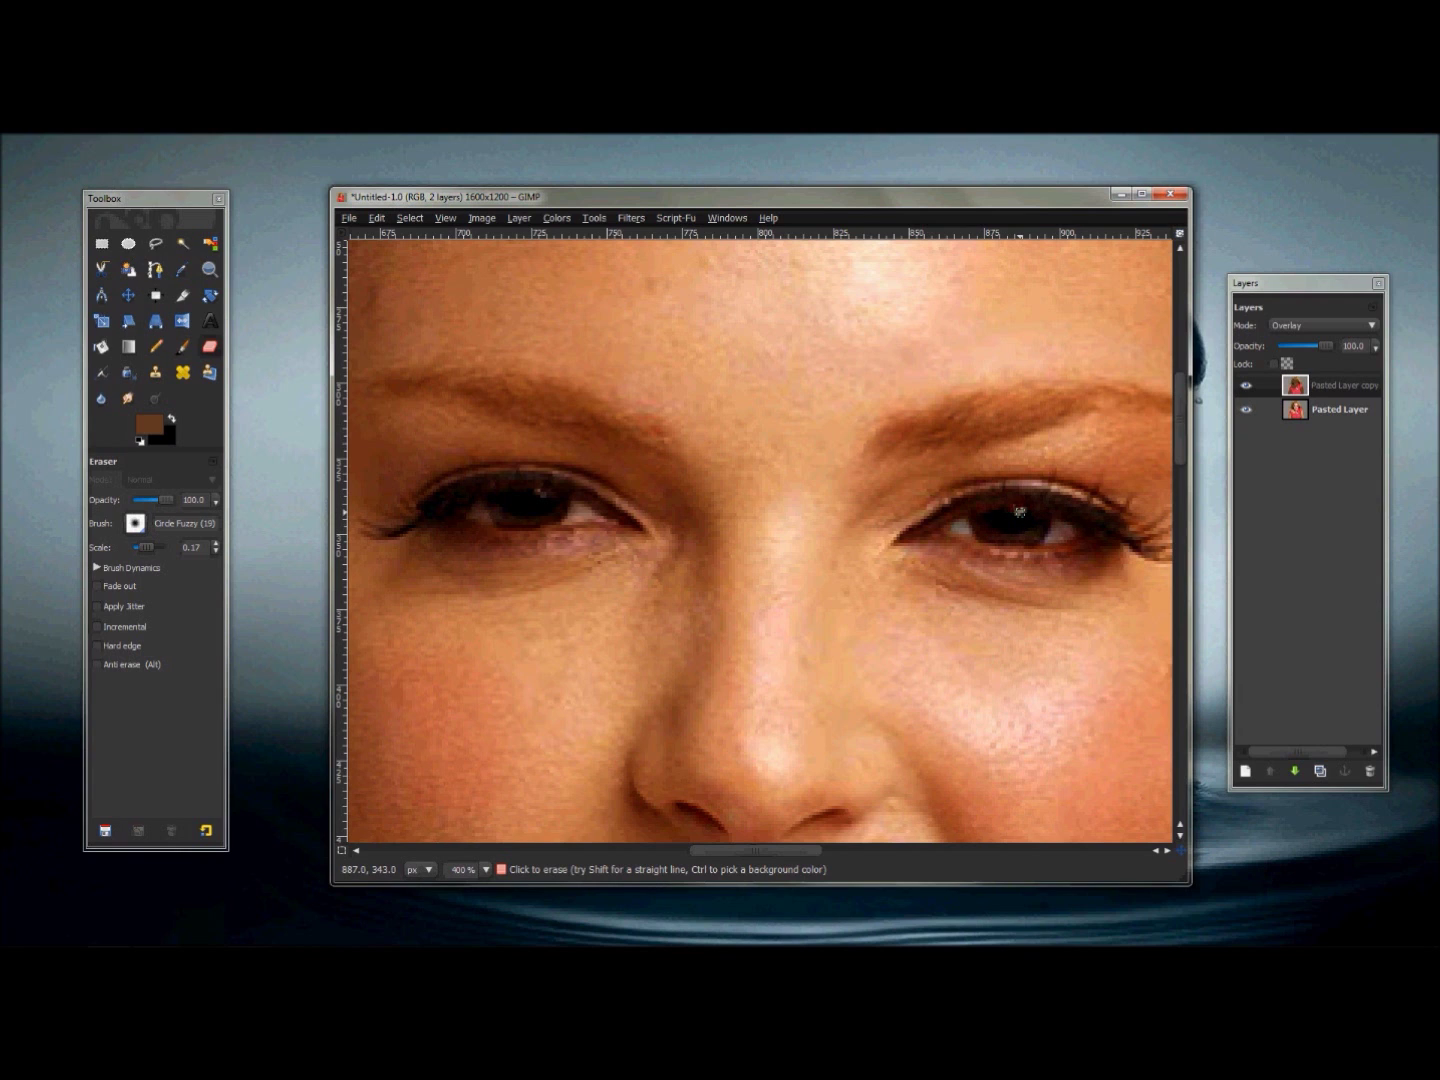
{"action": "left_click", "coordinate": [685, 529]}
{"action": "left_click_drag", "start_coordinate": [686, 529], "coordinate": [540, 530]}
{"action": "left_click_drag", "start_coordinate": [521, 508], "coordinate": [509, 509]}
{"action": "mouse_move", "coordinate": [572, 512]}
{"action": "left_mouse_down"}
{"action": "mouse_move", "coordinate": [500, 520]}
{"action": "mouse_move", "coordinate": [591, 513]}
{"action": "mouse_move", "coordinate": [570, 511]}
{"action": "mouse_move", "coordinate": [893, 569]}
{"action": "mouse_move", "coordinate": [975, 567]}
{"action": "mouse_move", "coordinate": [1058, 532]}
{"action": "left_mouse_up"}
Zoom out to 66.7% so the whole tanned portrait is visible.
{"action": "left_click", "coordinate": [210, 271]}
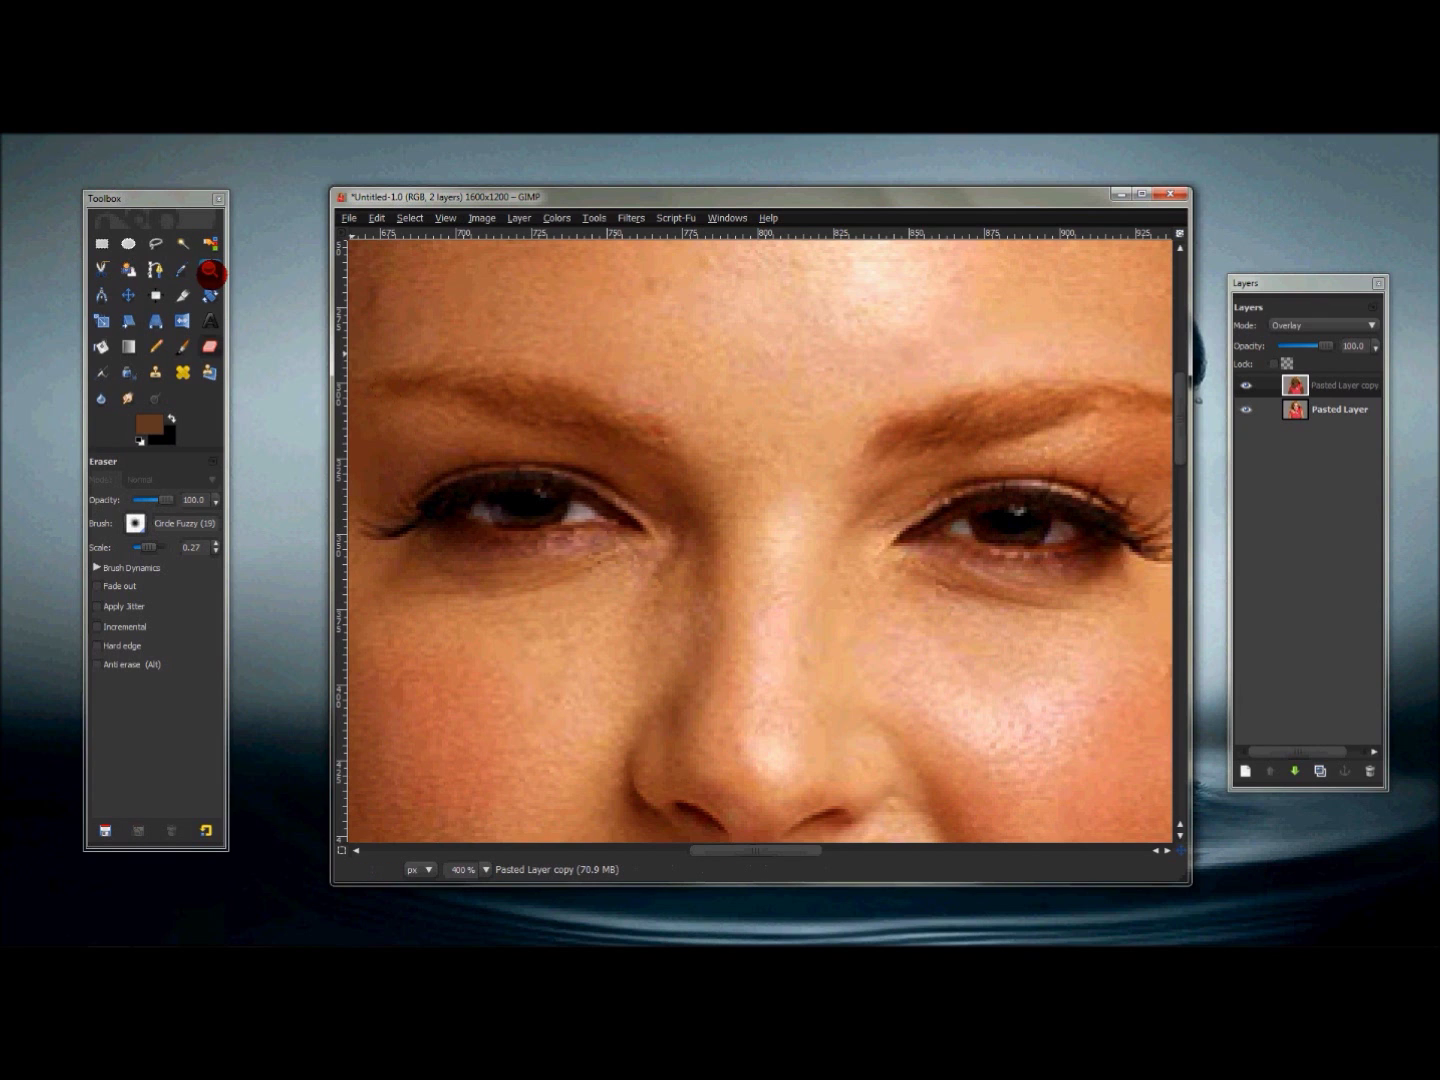
{"action": "left_click", "coordinate": [156, 521]}
{"action": "left_click", "coordinate": [664, 584]}
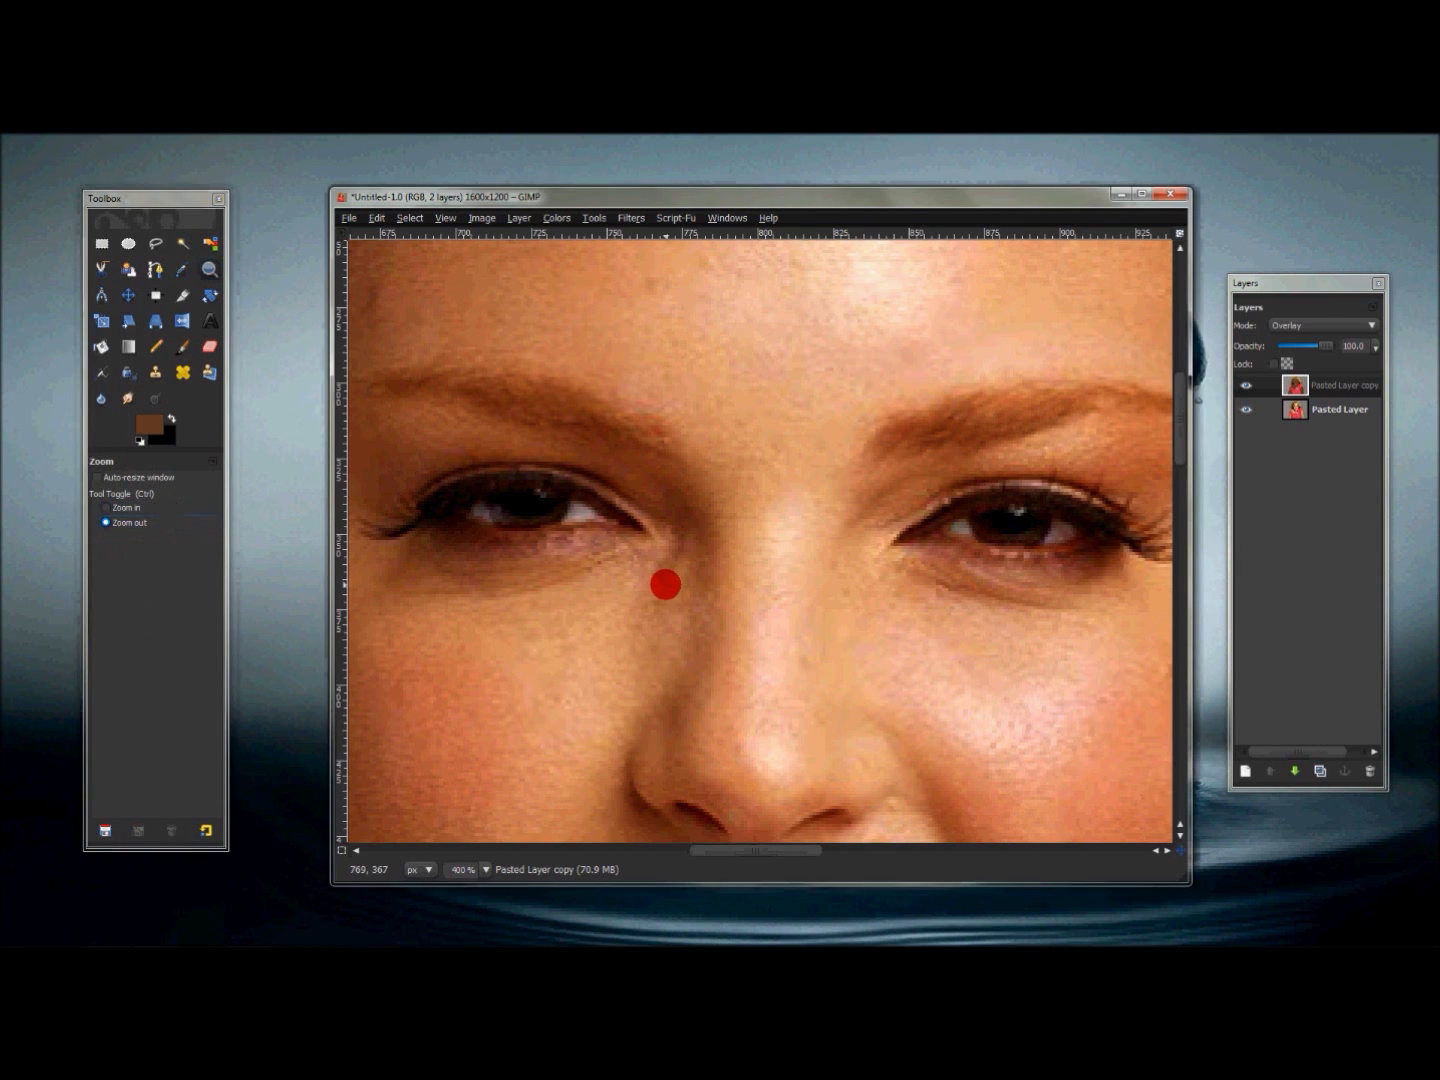
{"action": "left_click", "coordinate": [665, 584]}
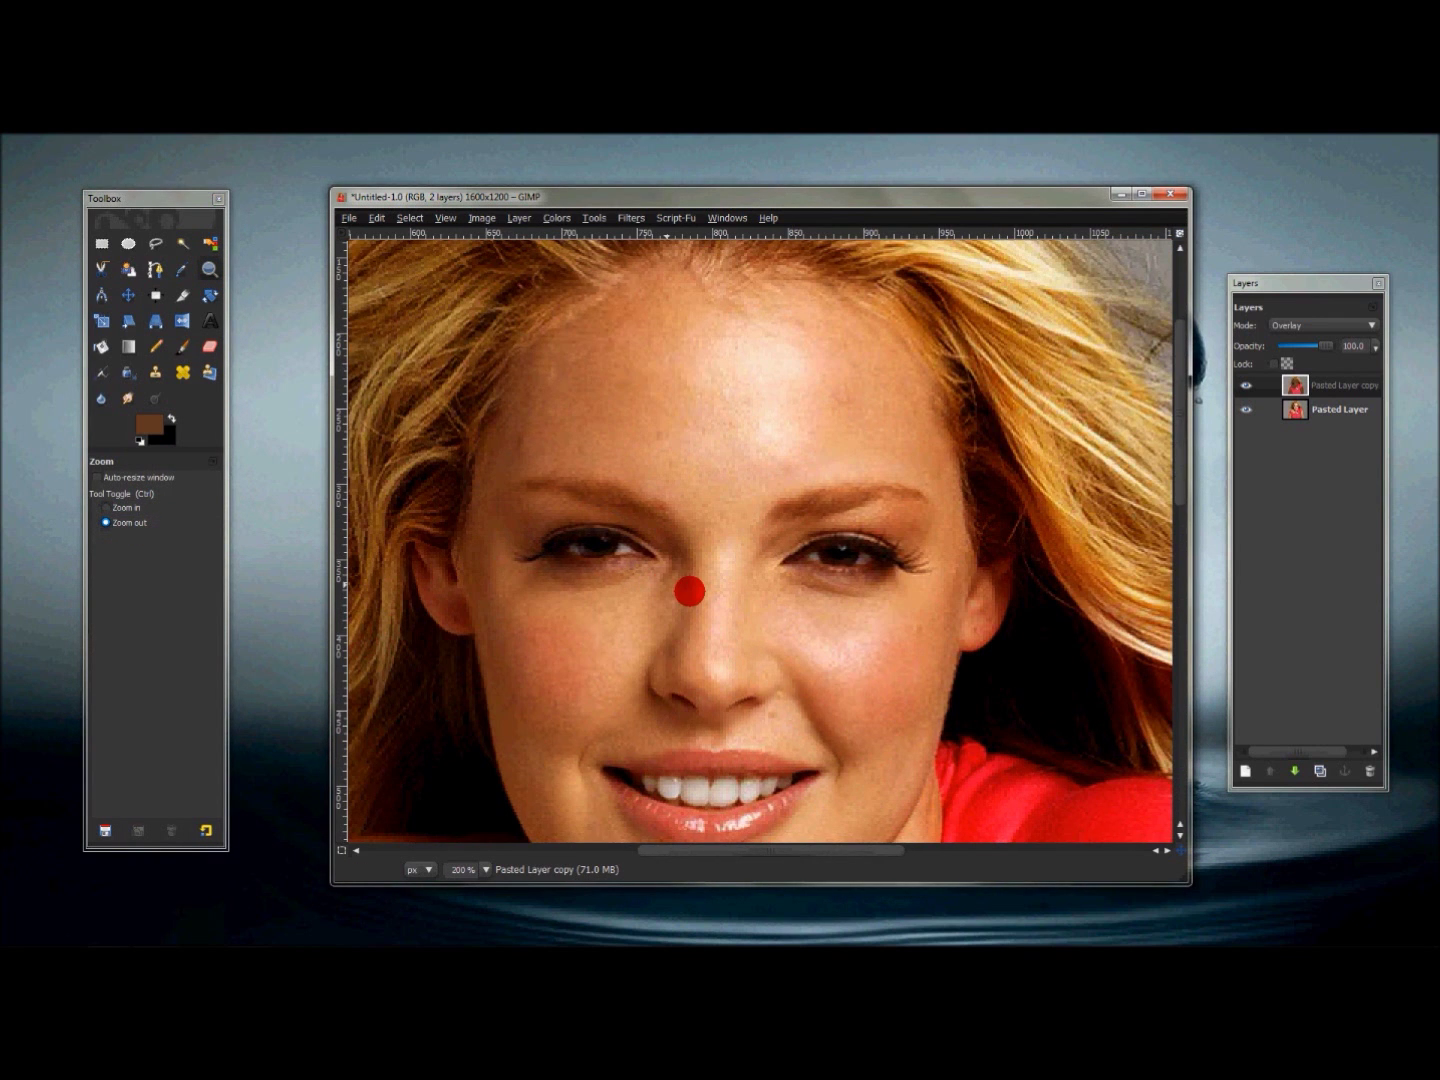
{"action": "left_click", "coordinate": [688, 591]}
{"action": "left_click", "coordinate": [692, 593]}
{"action": "left_click", "coordinate": [693, 593]}
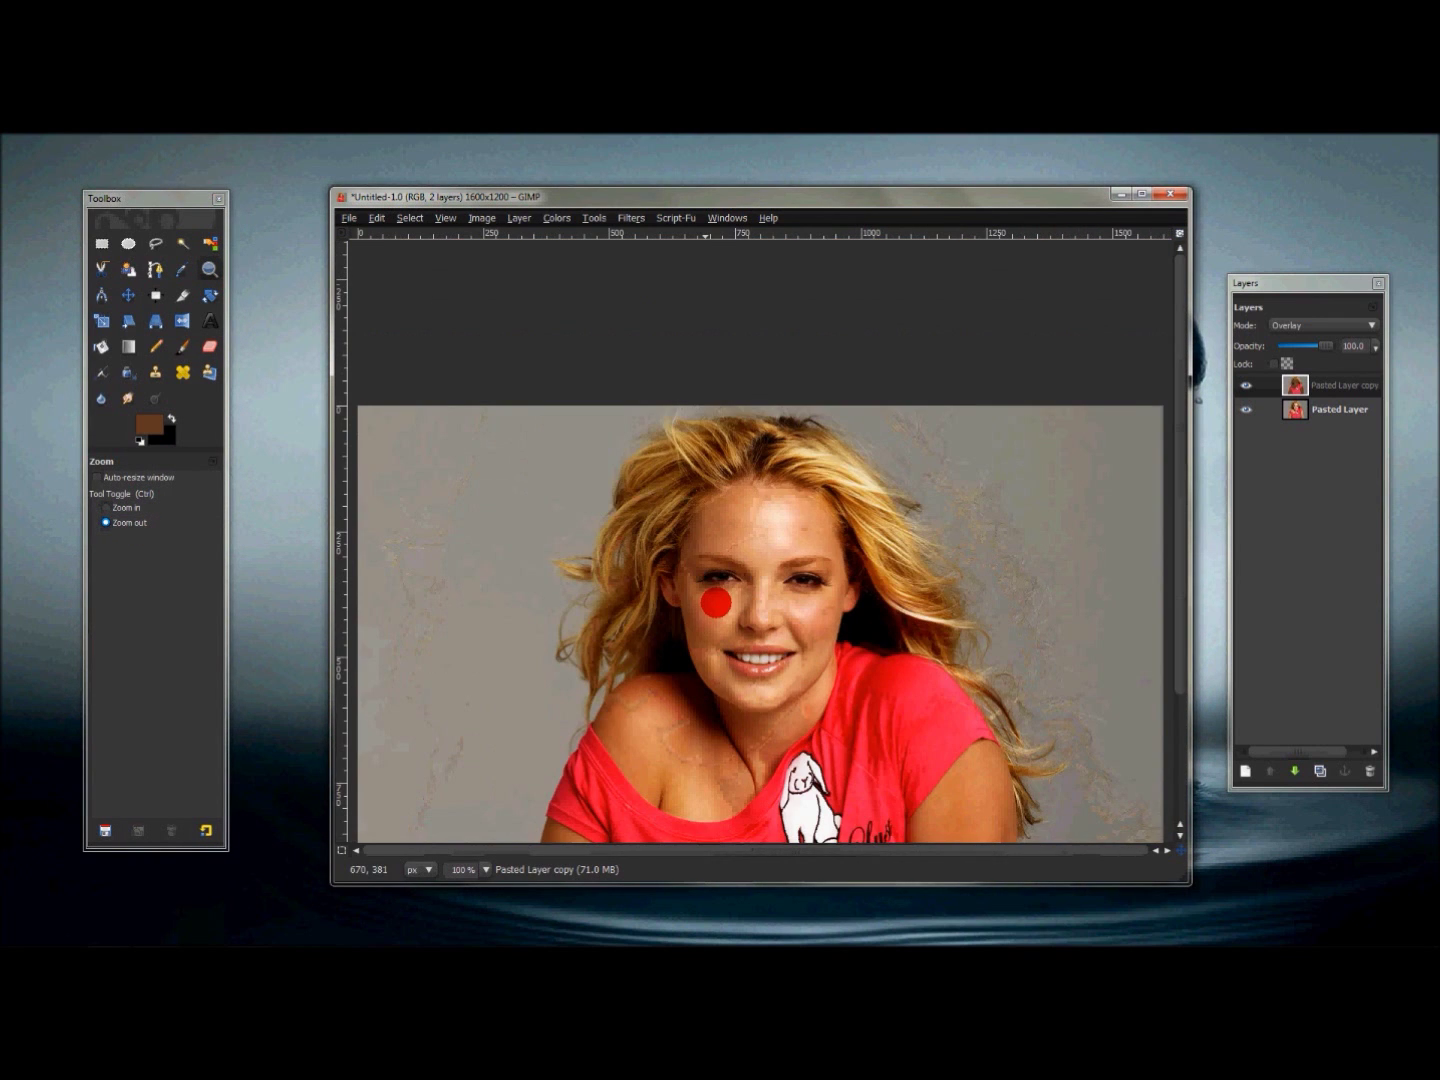
{"action": "left_click_drag", "start_coordinate": [1183, 378], "coordinate": [1180, 421]}
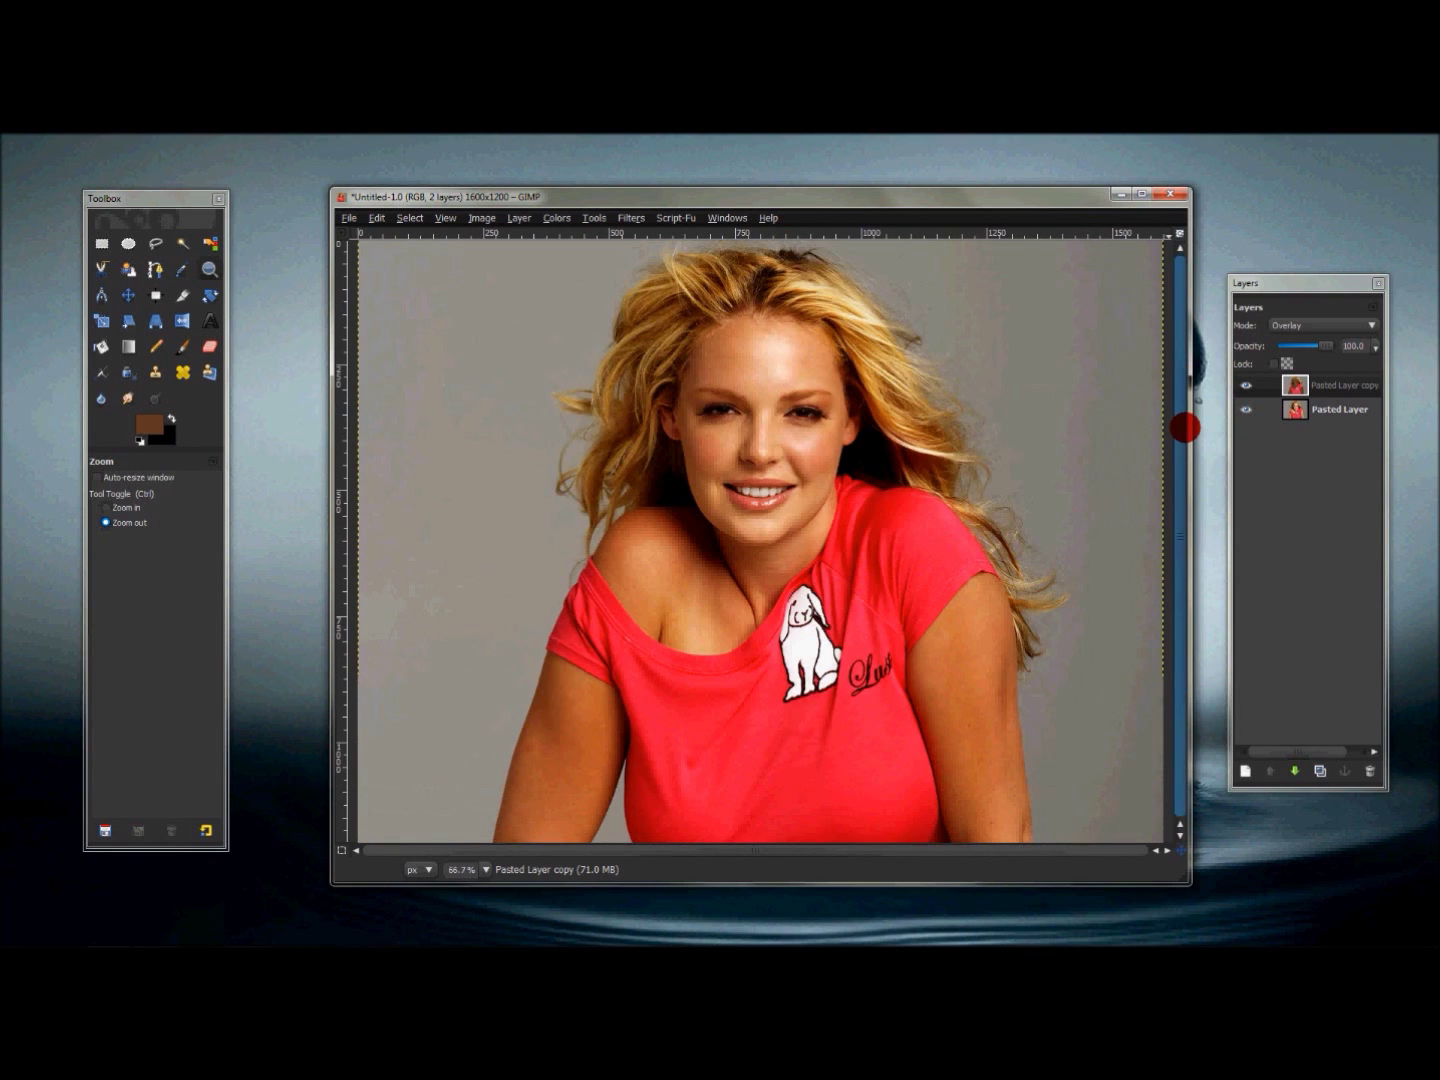